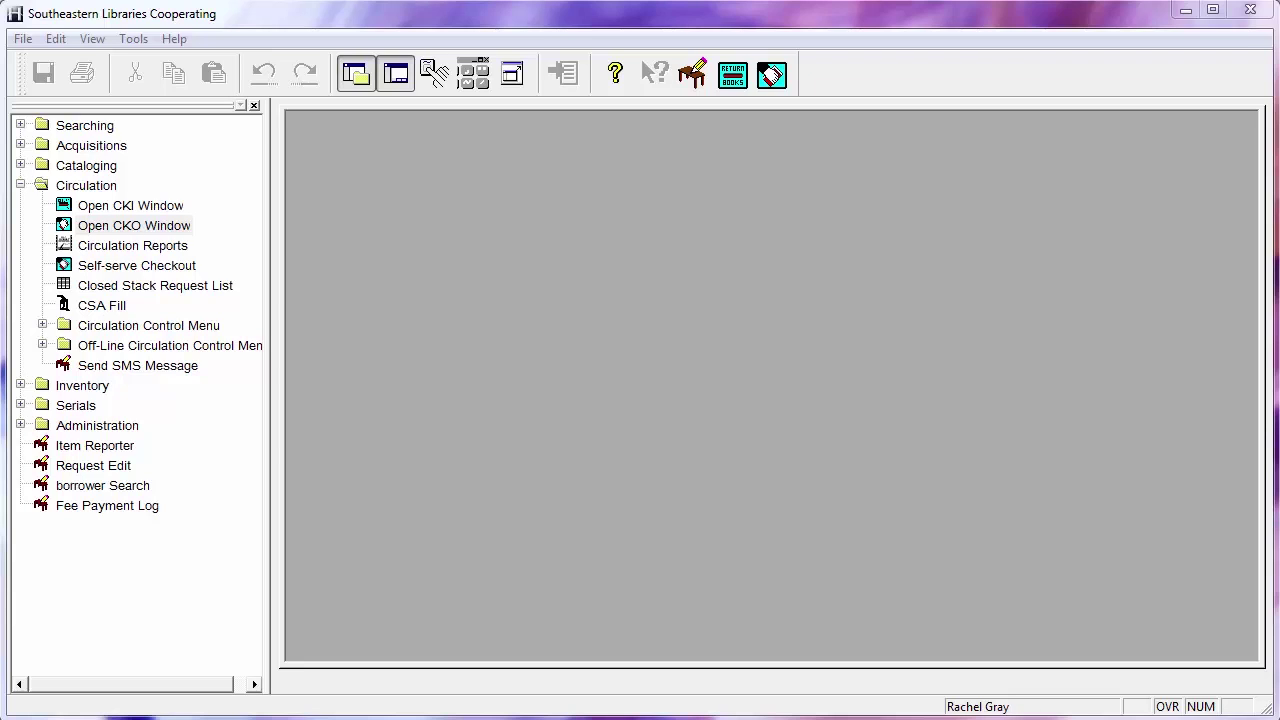
# Open the Checkout window from circulation and launch Borrower > Find Borrower
pyautogui.click(113, 228)
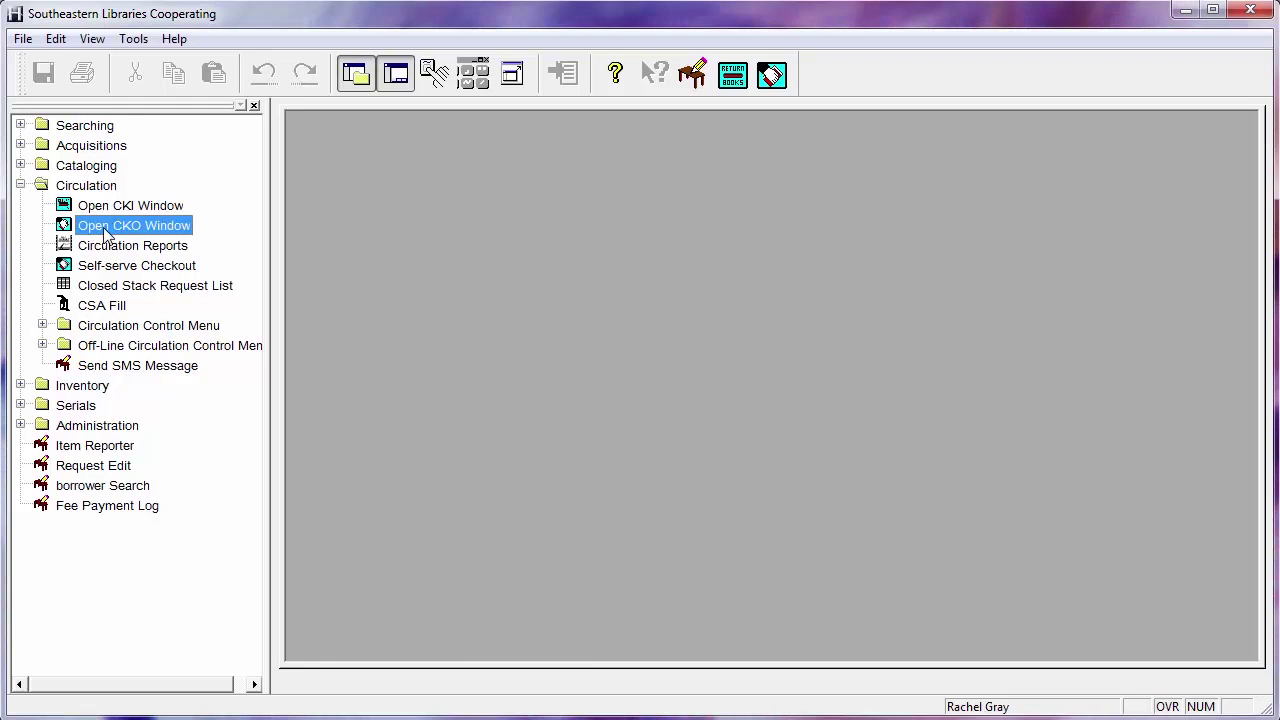
pyautogui.doubleClick(105, 230)
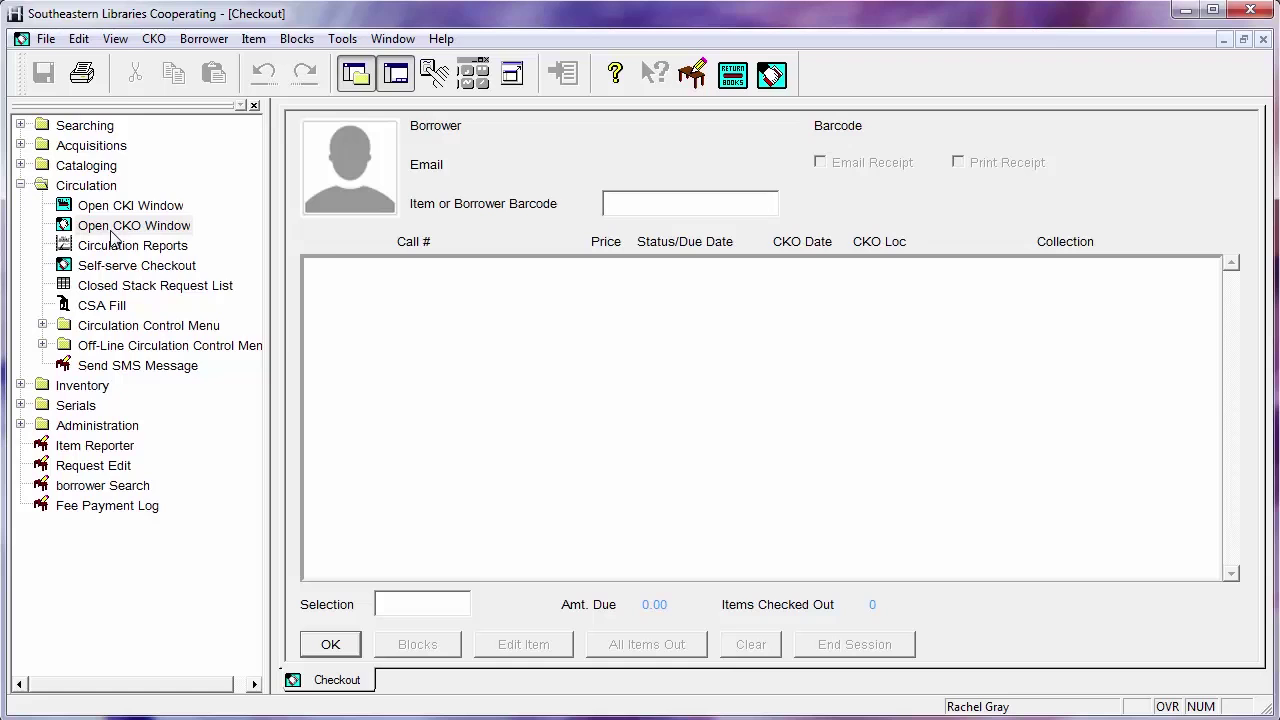
pyautogui.click(153, 38)
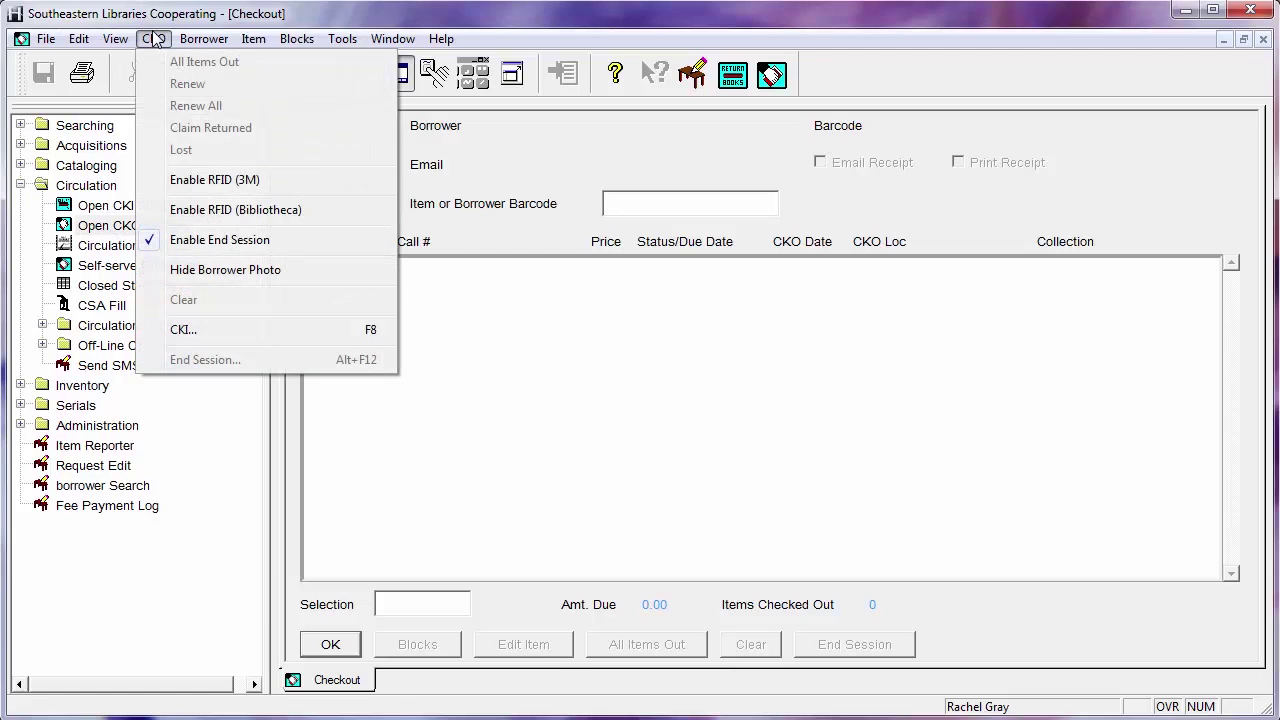
pyautogui.click(623, 406)
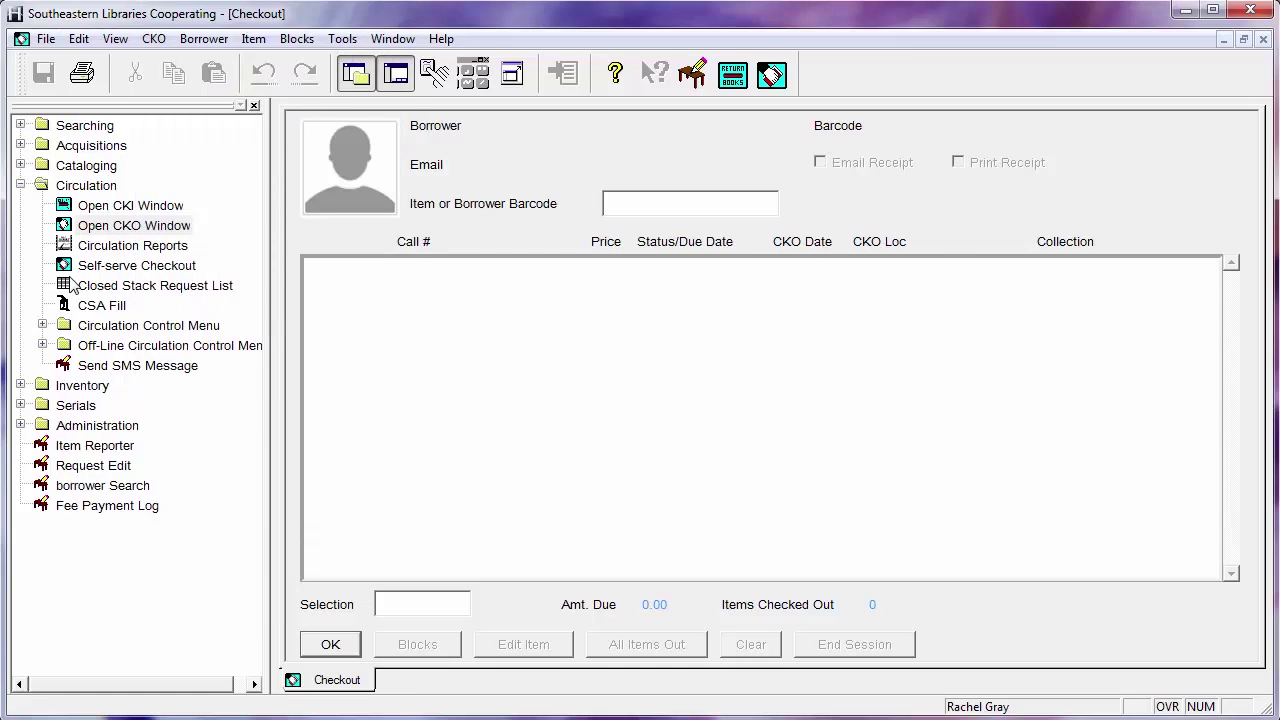
pyautogui.click(190, 39)
pyautogui.click(210, 70)
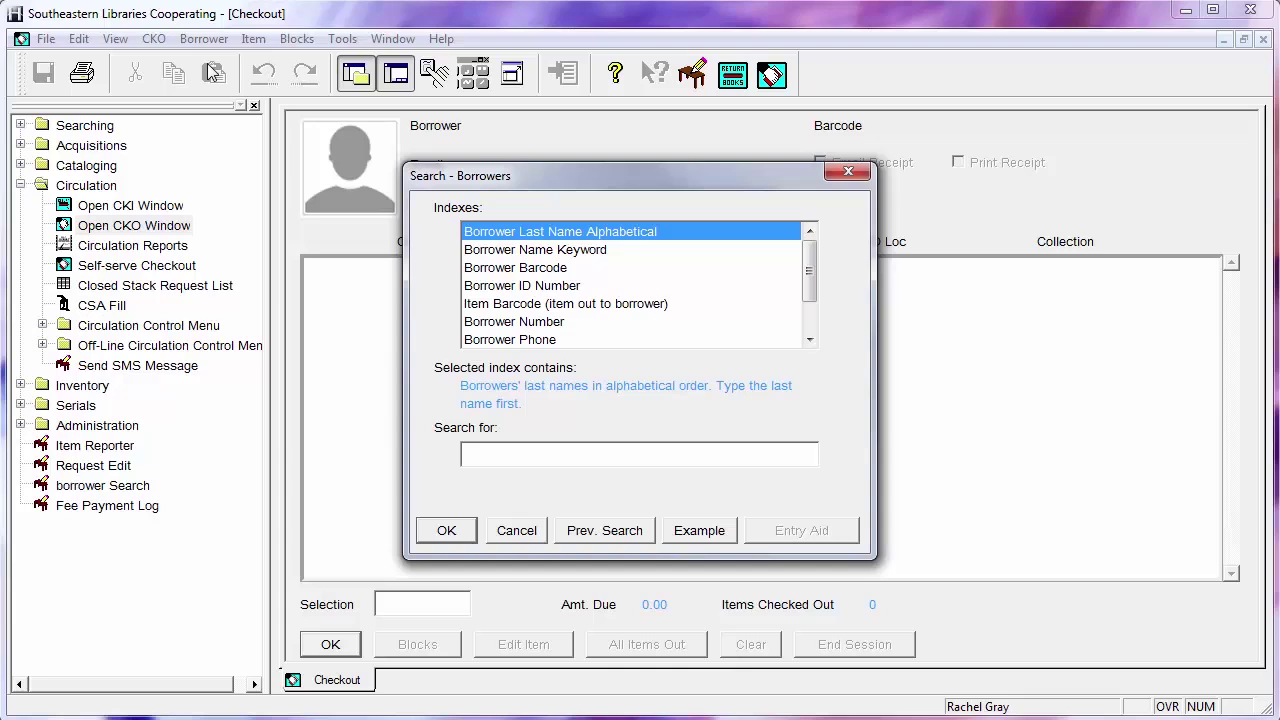
# Run a Borrower Last Name Alphabetical search for the borrower's surname and first-name initials
pyautogui.write('gray da')
pyautogui.press('Return')
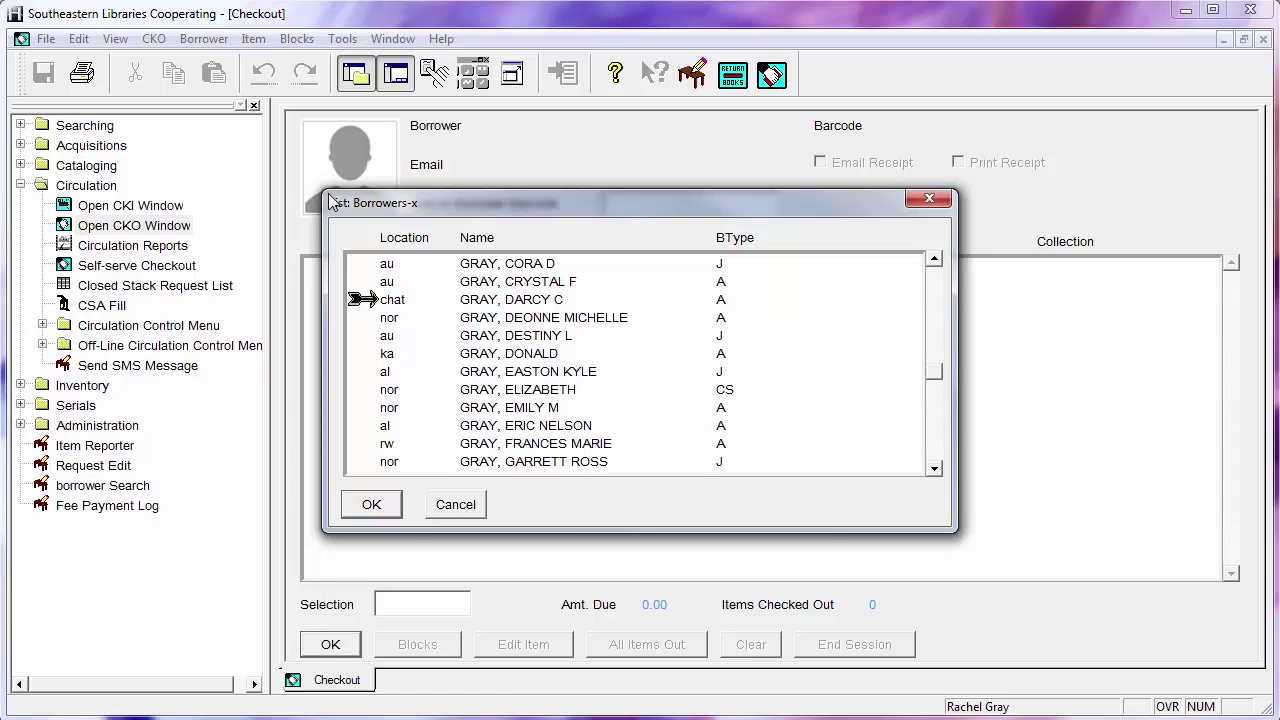
# Page down the results and load the selco BVS library-staff borrower into Checkout
pyautogui.click(935, 437)
pyautogui.click(935, 437)
pyautogui.click(935, 437)
pyautogui.click(935, 437)
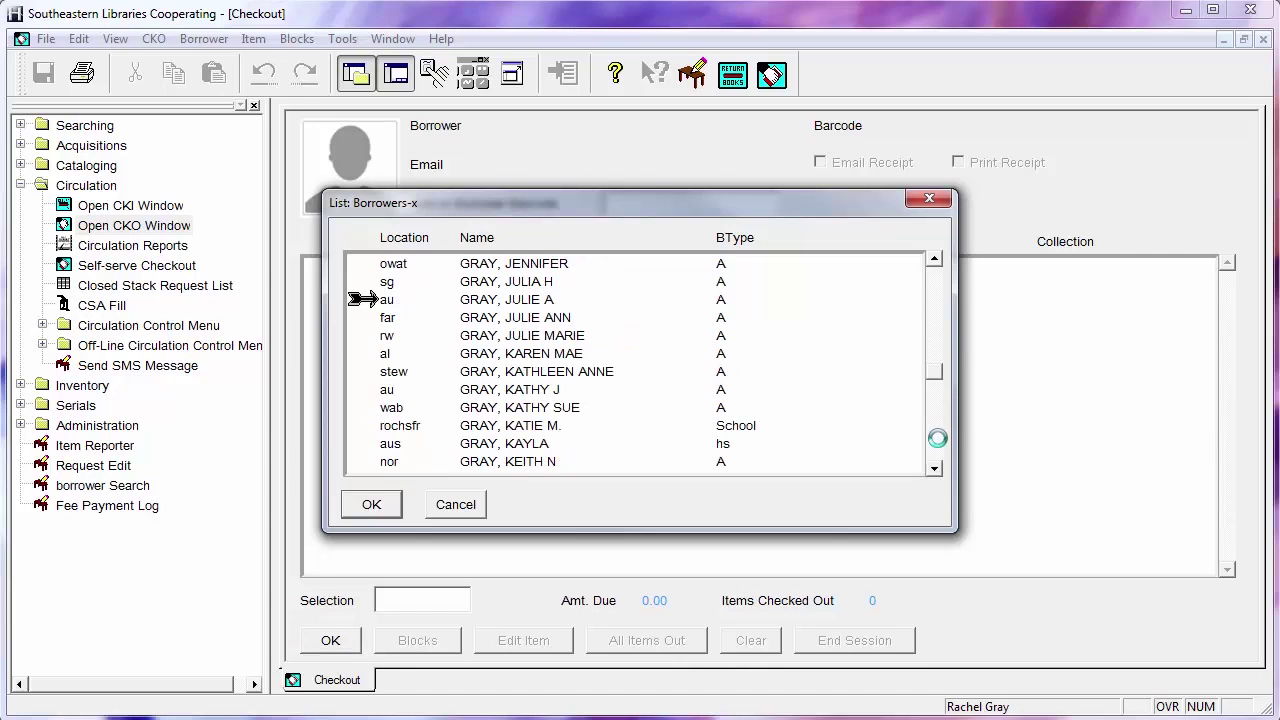
pyautogui.click(935, 437)
pyautogui.click(937, 438)
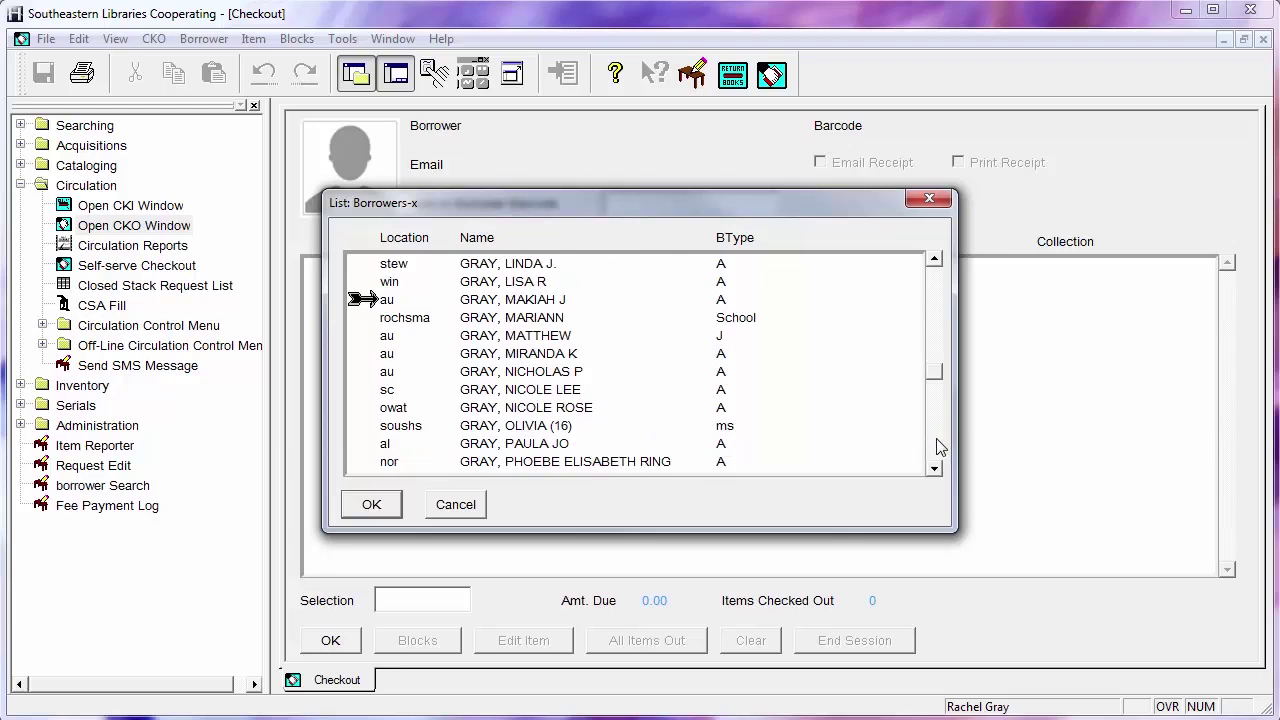
pyautogui.click(936, 438)
pyautogui.click(528, 300)
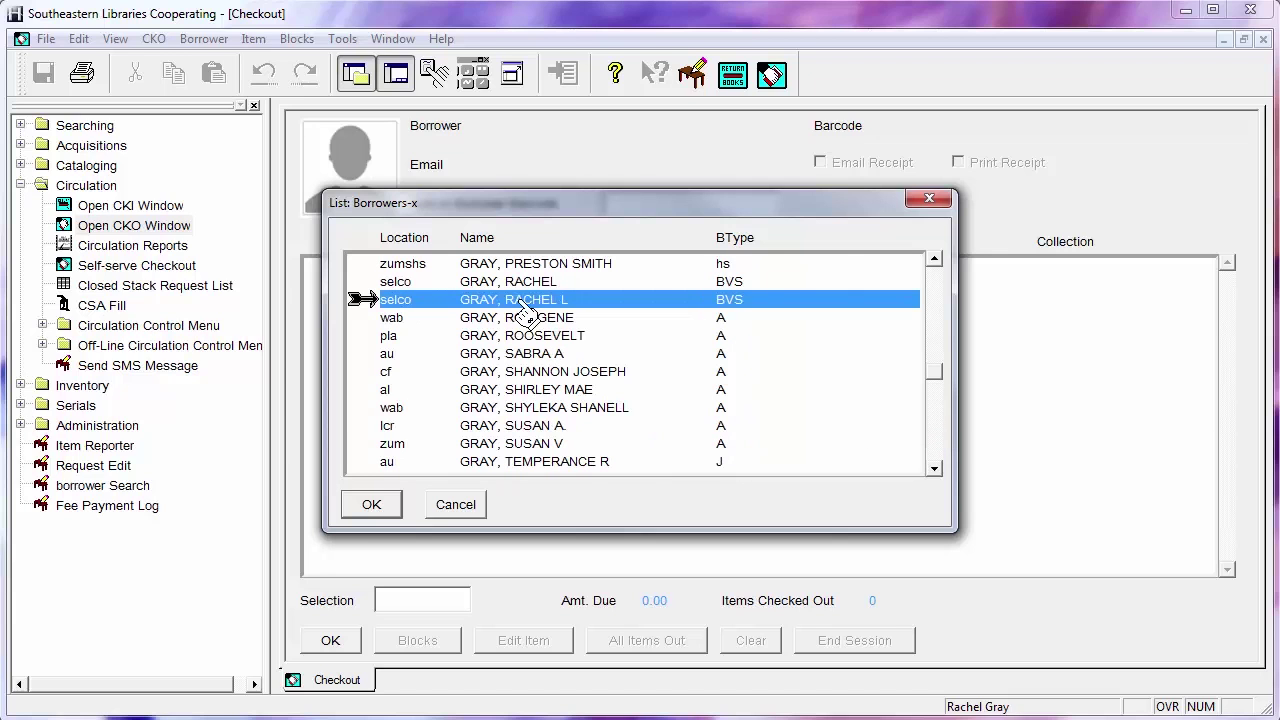
pyautogui.click(371, 505)
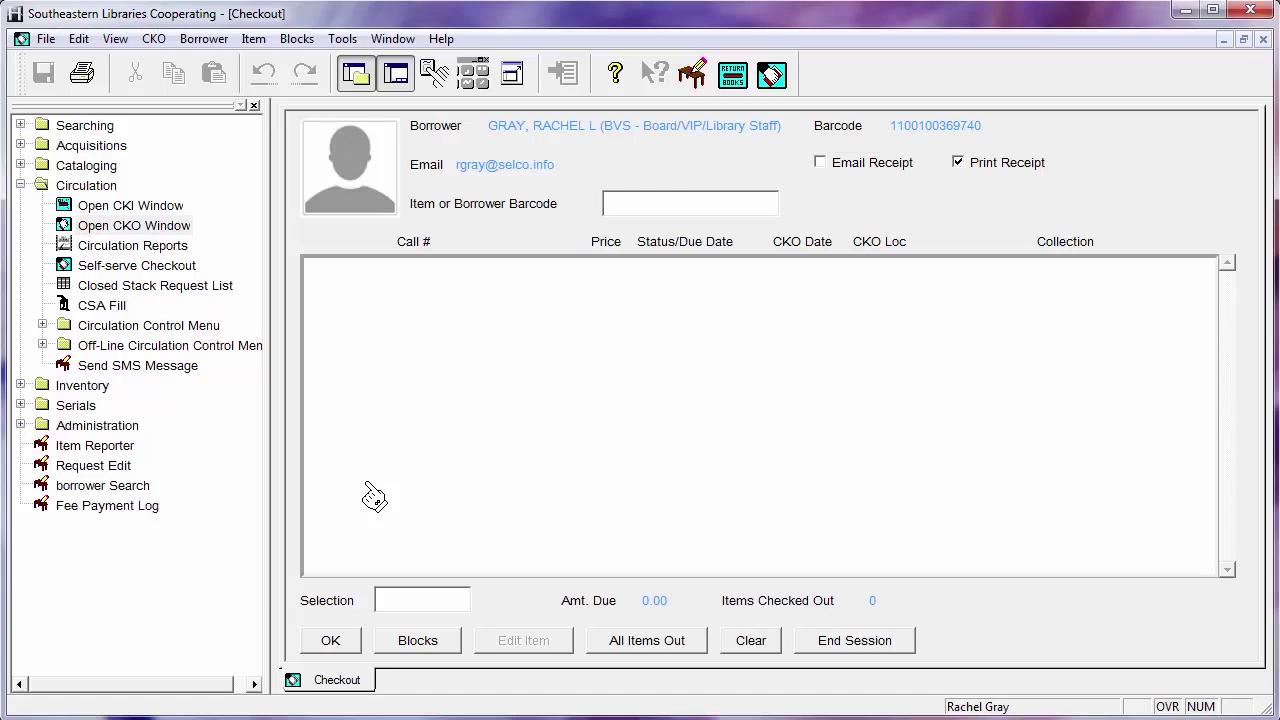
# Edit the borrower's record, change Location to chat, and go to the address page
pyautogui.click(214, 40)
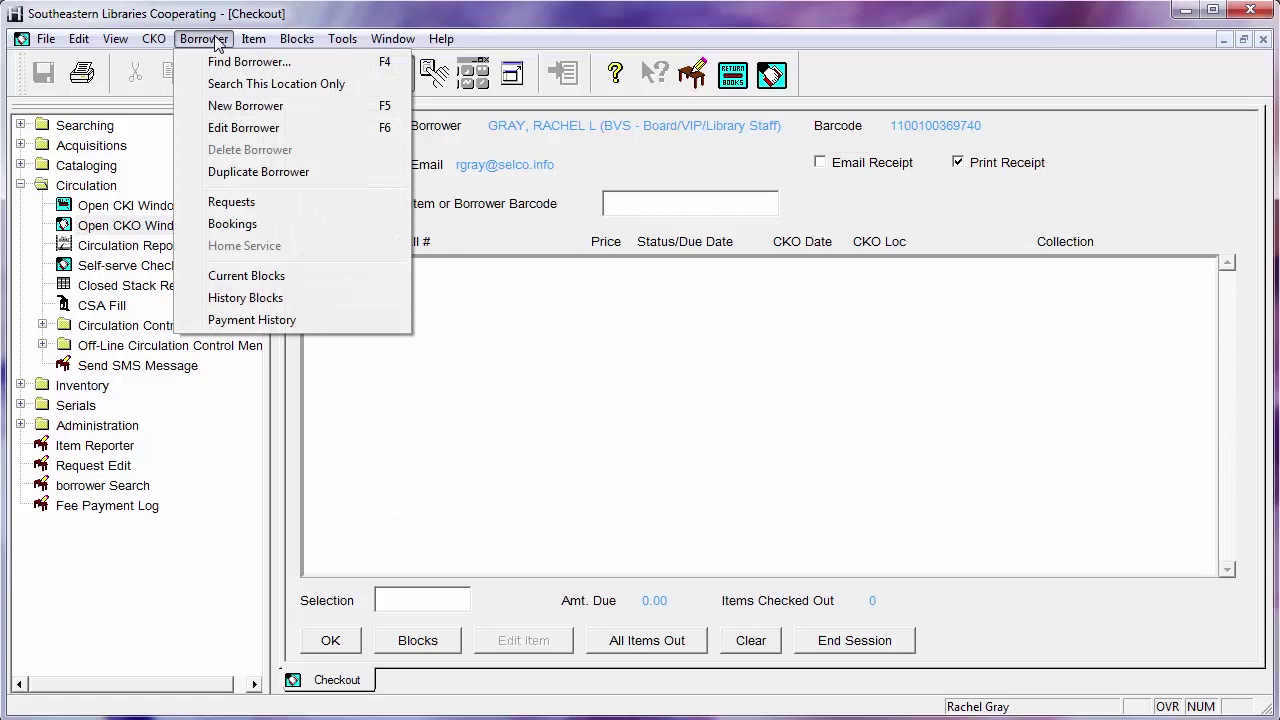
pyautogui.click(265, 128)
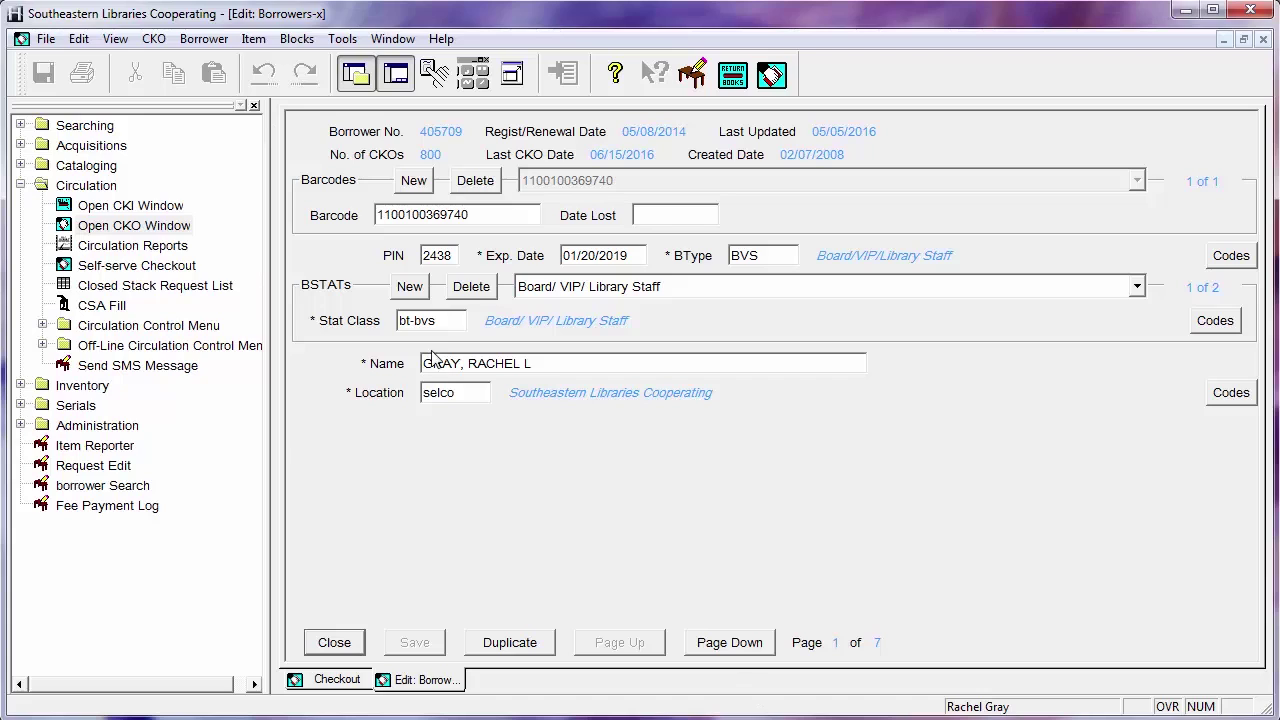
pyautogui.click(572, 292)
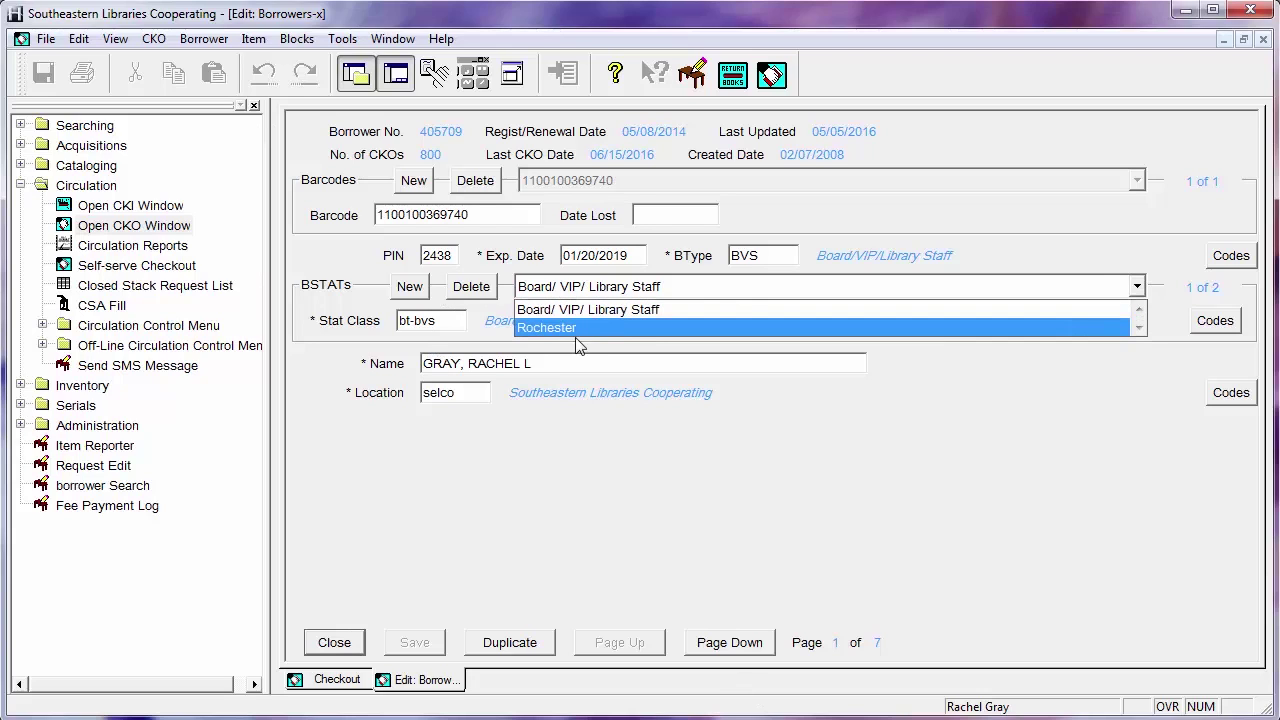
pyautogui.click(902, 426)
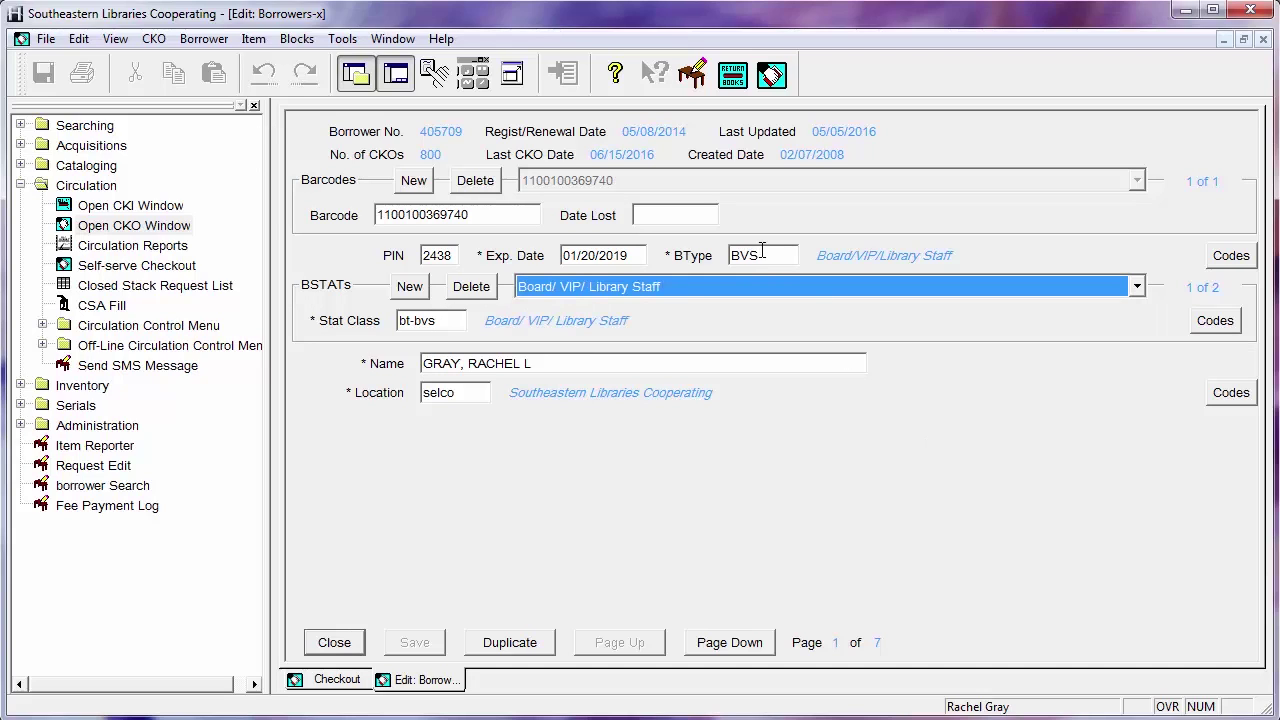
pyautogui.doubleClick(466, 393)
pyautogui.write('chat')
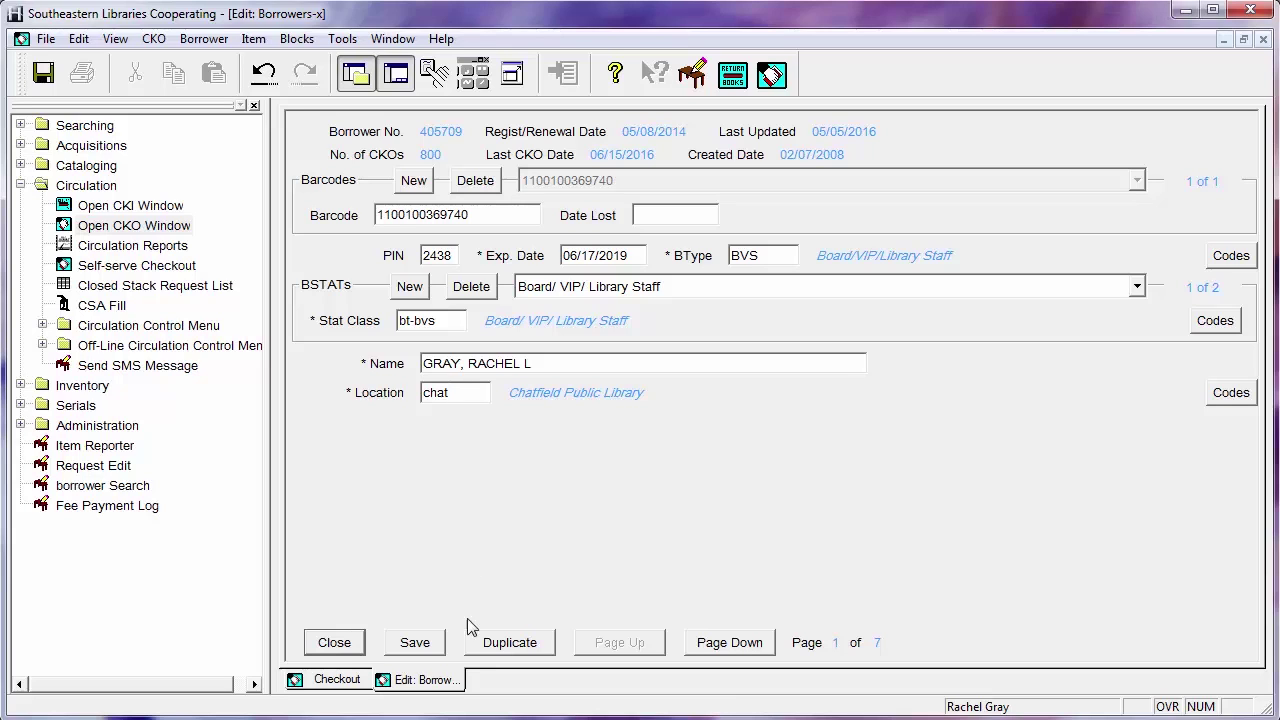
pyautogui.click(745, 655)
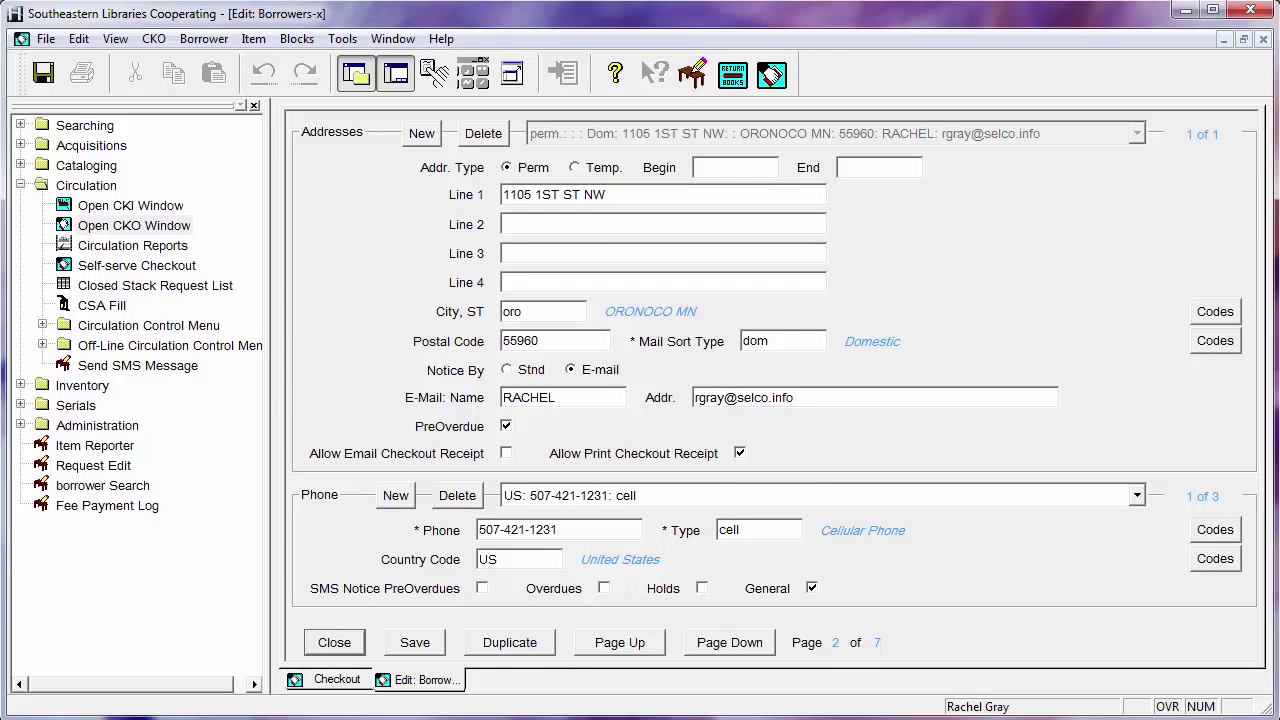
# Close the borrower record and decline to save the location change
pyautogui.click(343, 641)
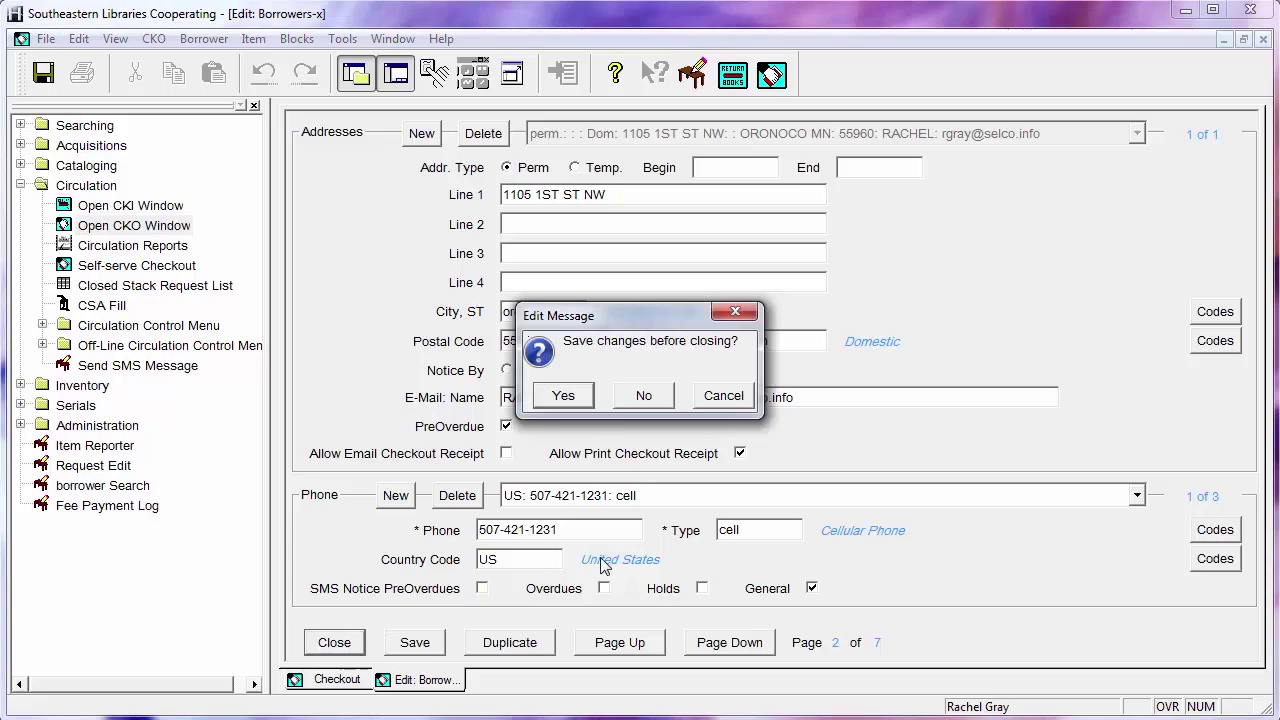
pyautogui.click(657, 396)
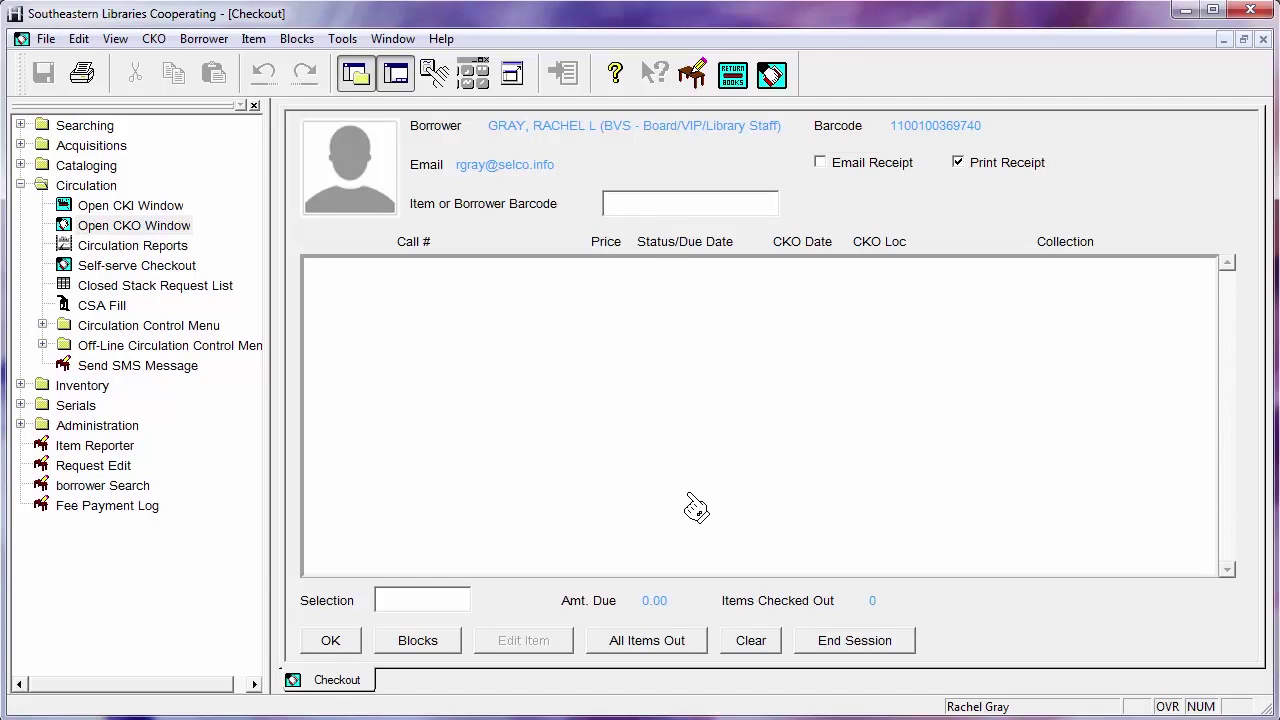
# Create a New Borrower record and enter the library card's barcode
pyautogui.click(213, 47)
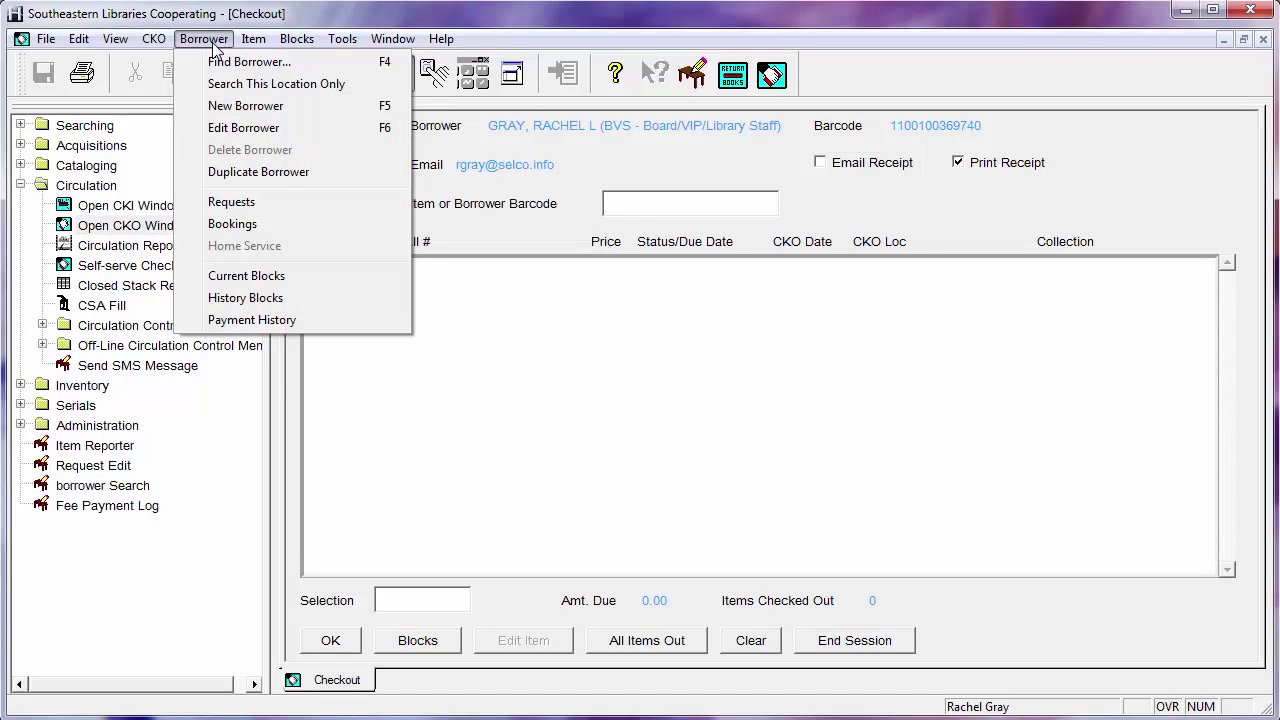
pyautogui.click(233, 107)
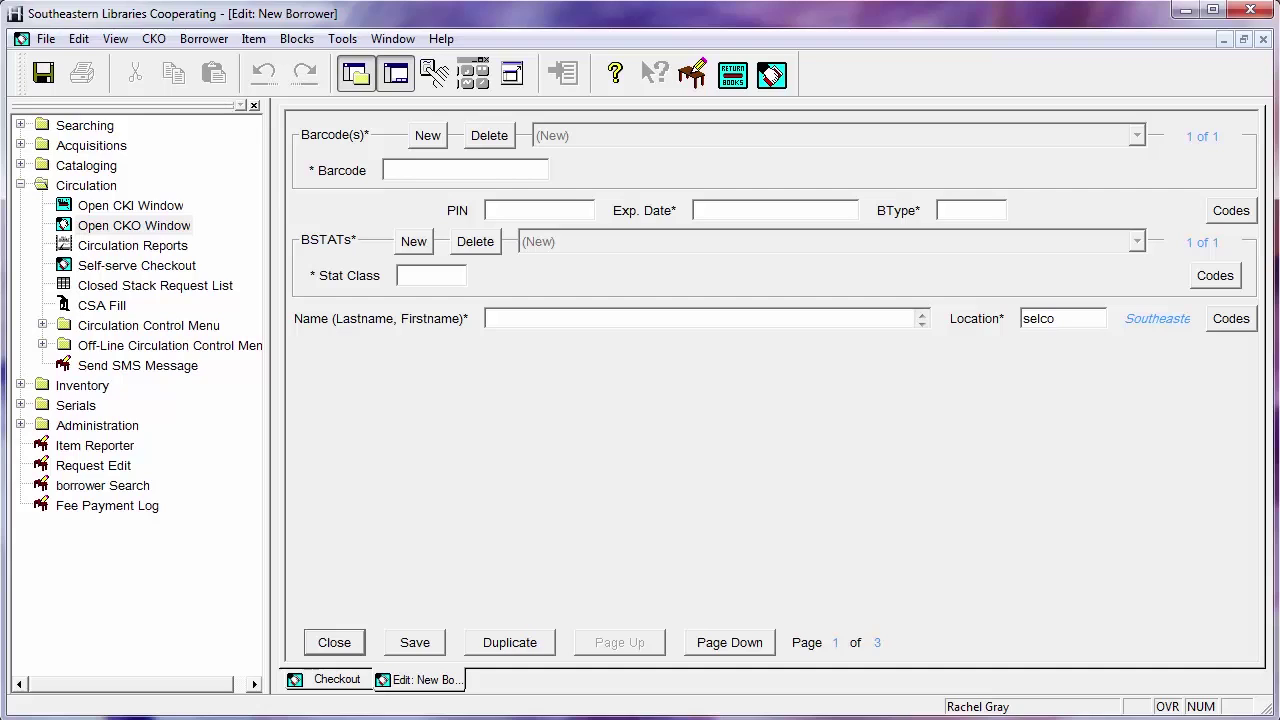
pyautogui.write('110010037480')
# Enter the new borrower's PIN and set borrower type J, Child/Juvenile
pyautogui.click(564, 204)
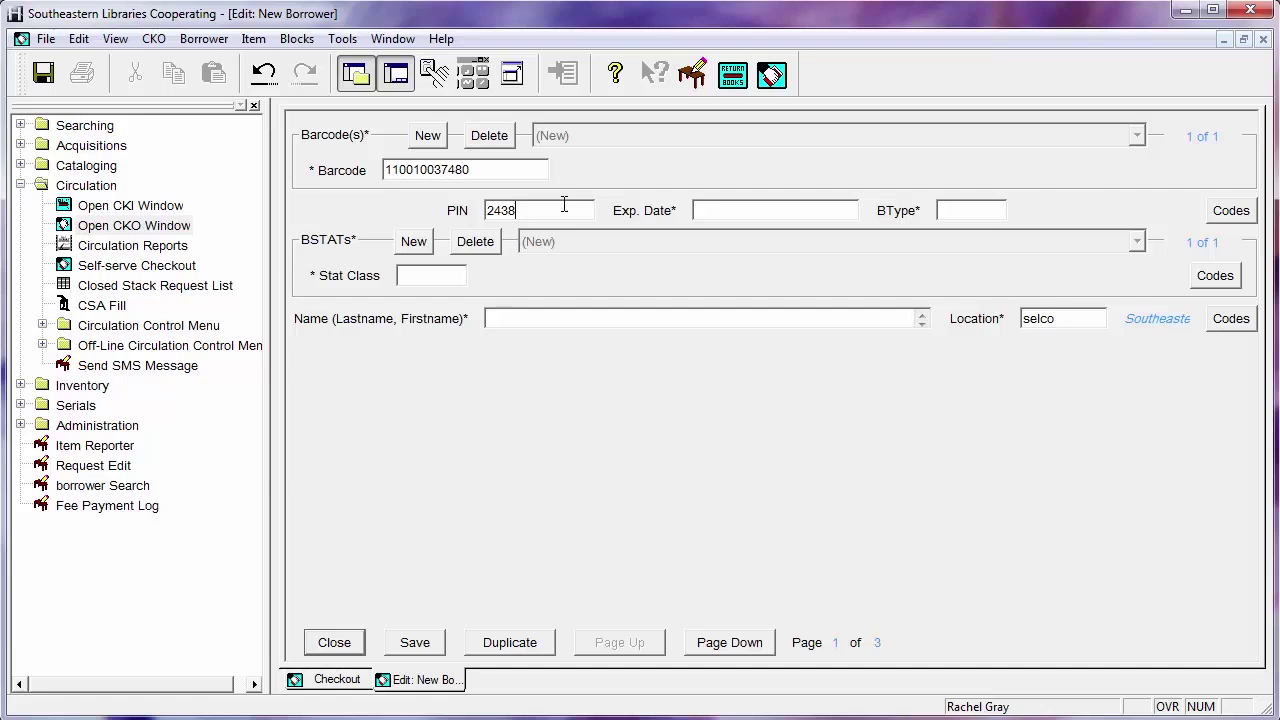
pyautogui.click(997, 213)
pyautogui.write('J')
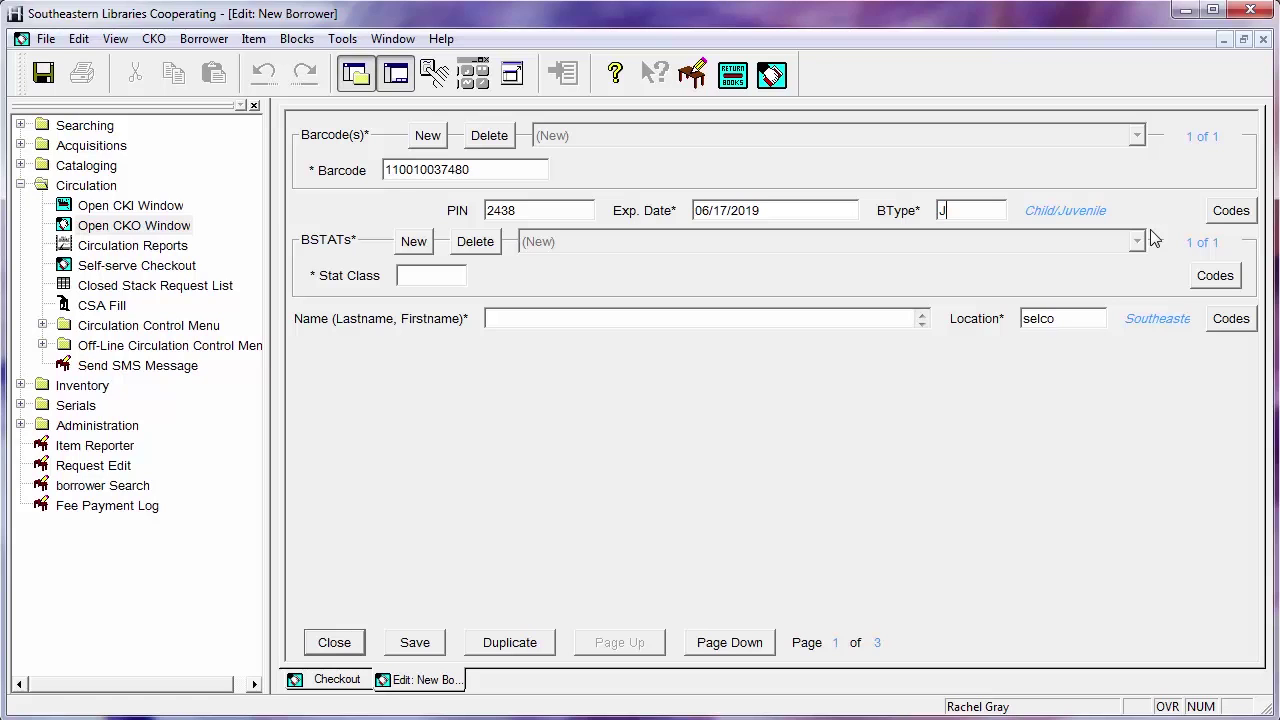
pyautogui.click(1231, 218)
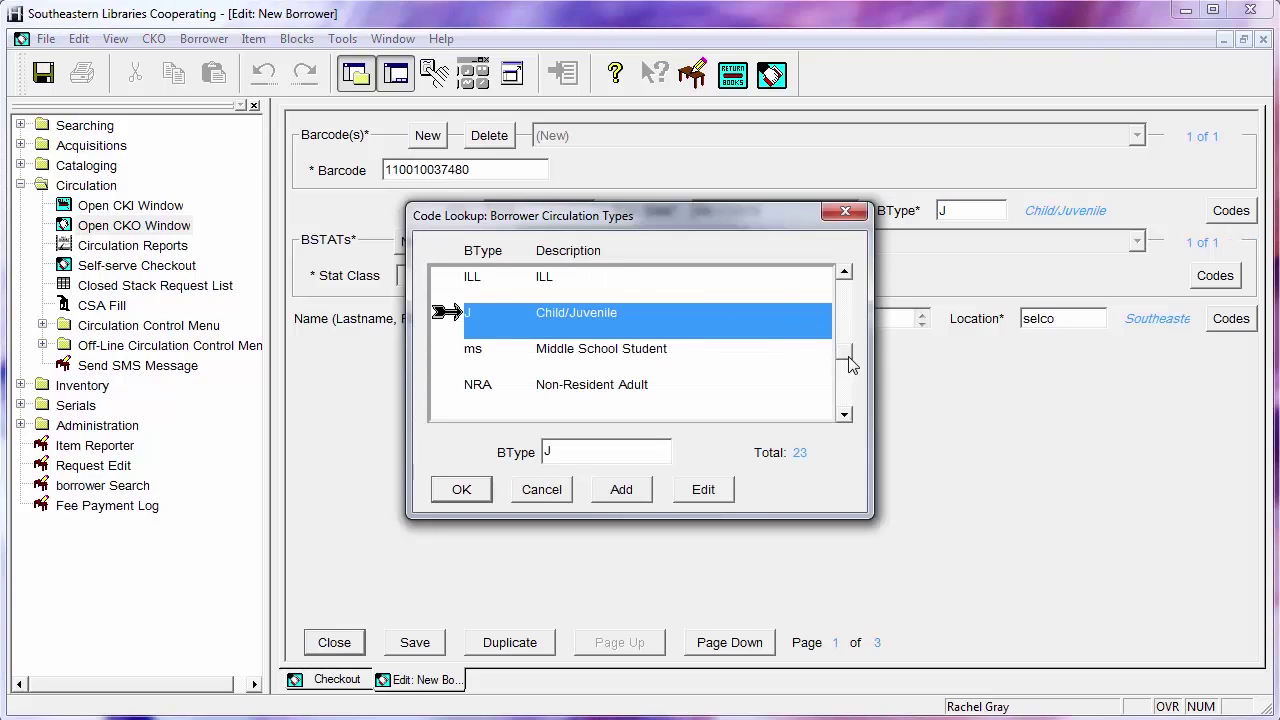
pyautogui.moveTo(848, 363); pyautogui.dragTo(851, 286)
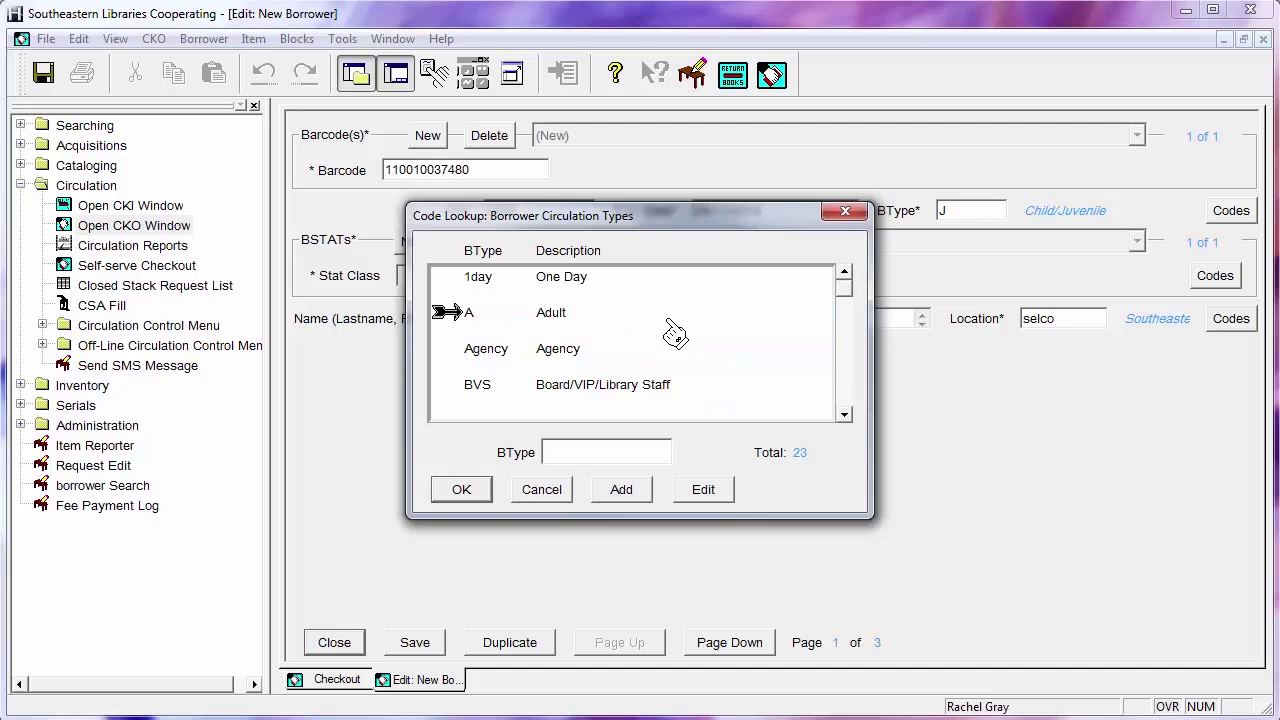
pyautogui.click(845, 362)
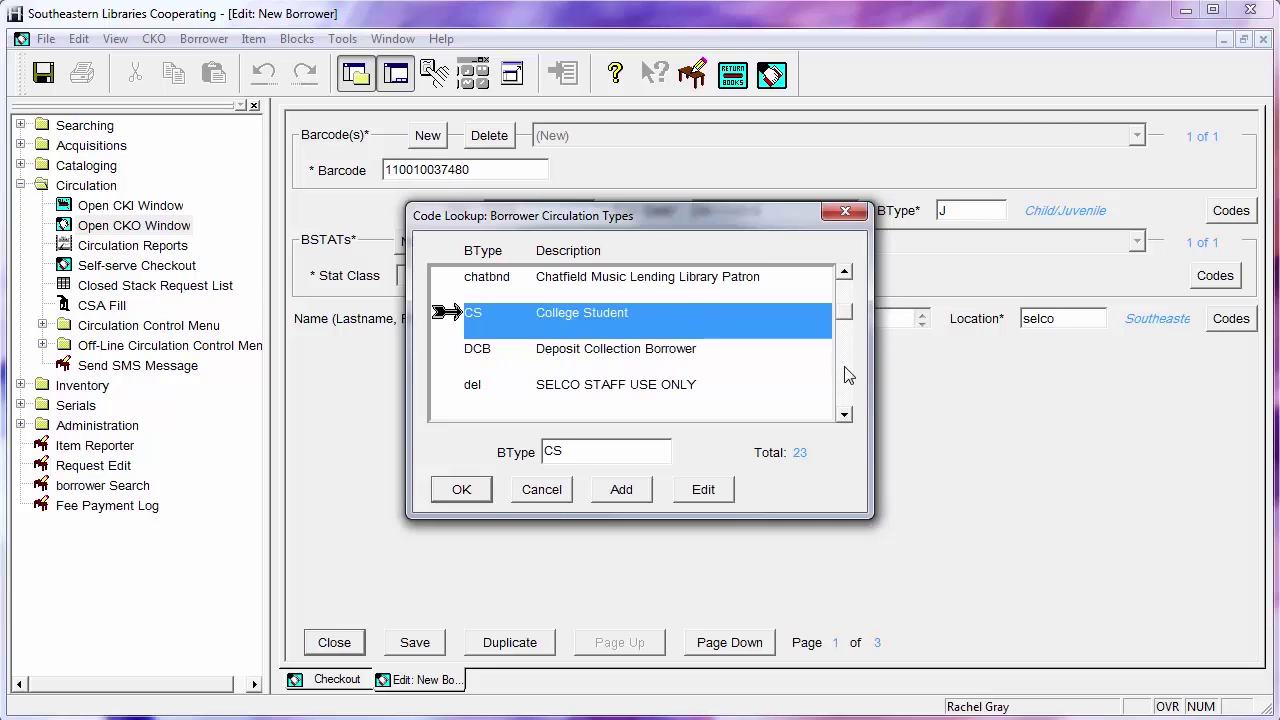
pyautogui.click(847, 374)
pyautogui.click(847, 374)
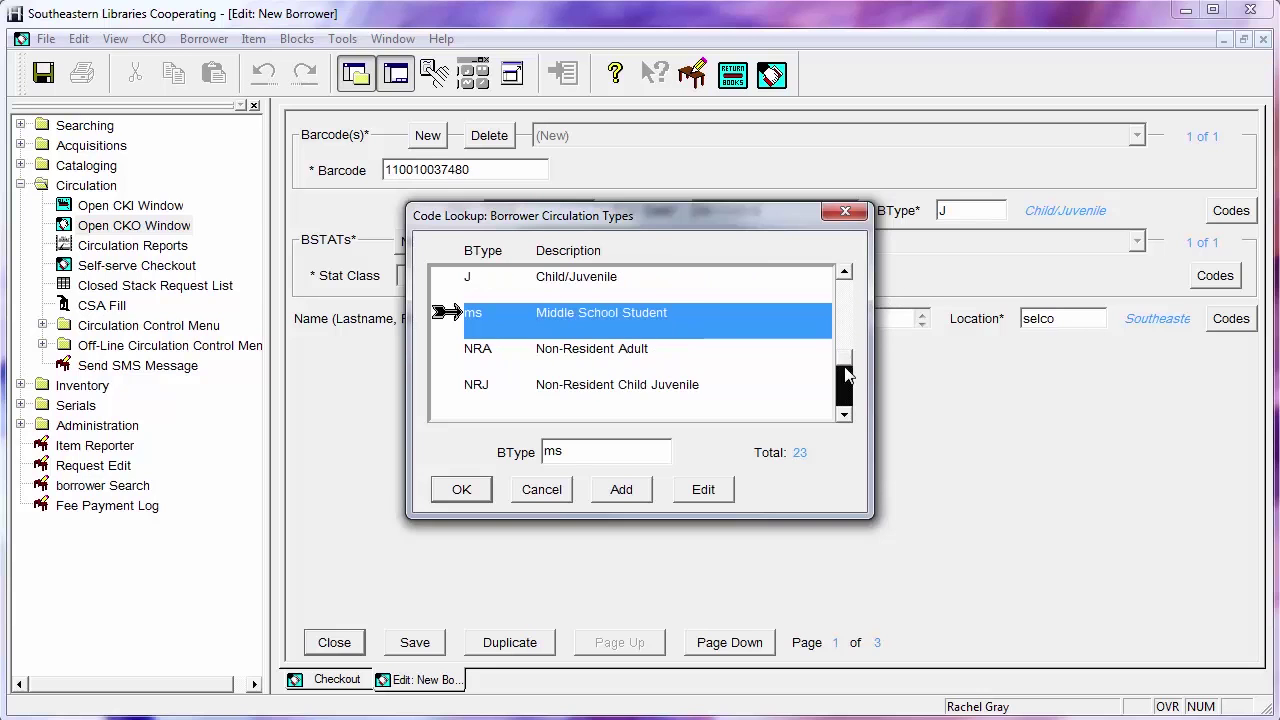
pyautogui.click(644, 292)
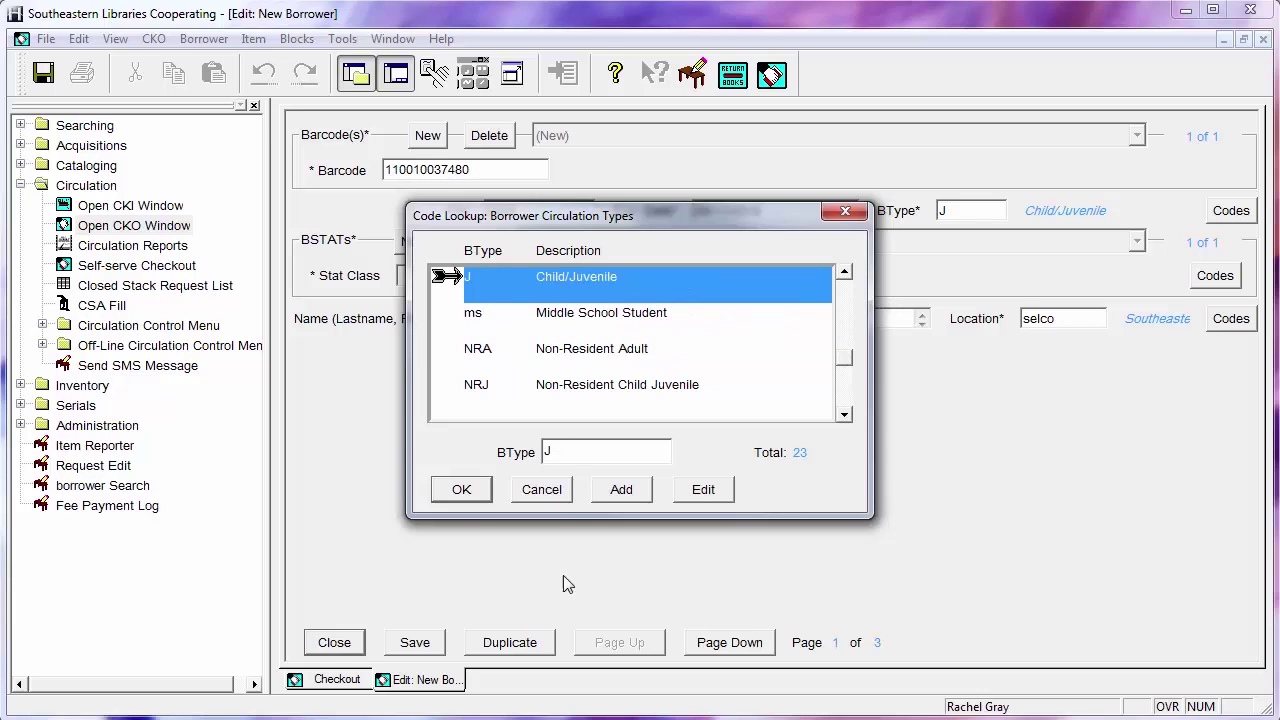
pyautogui.click(461, 490)
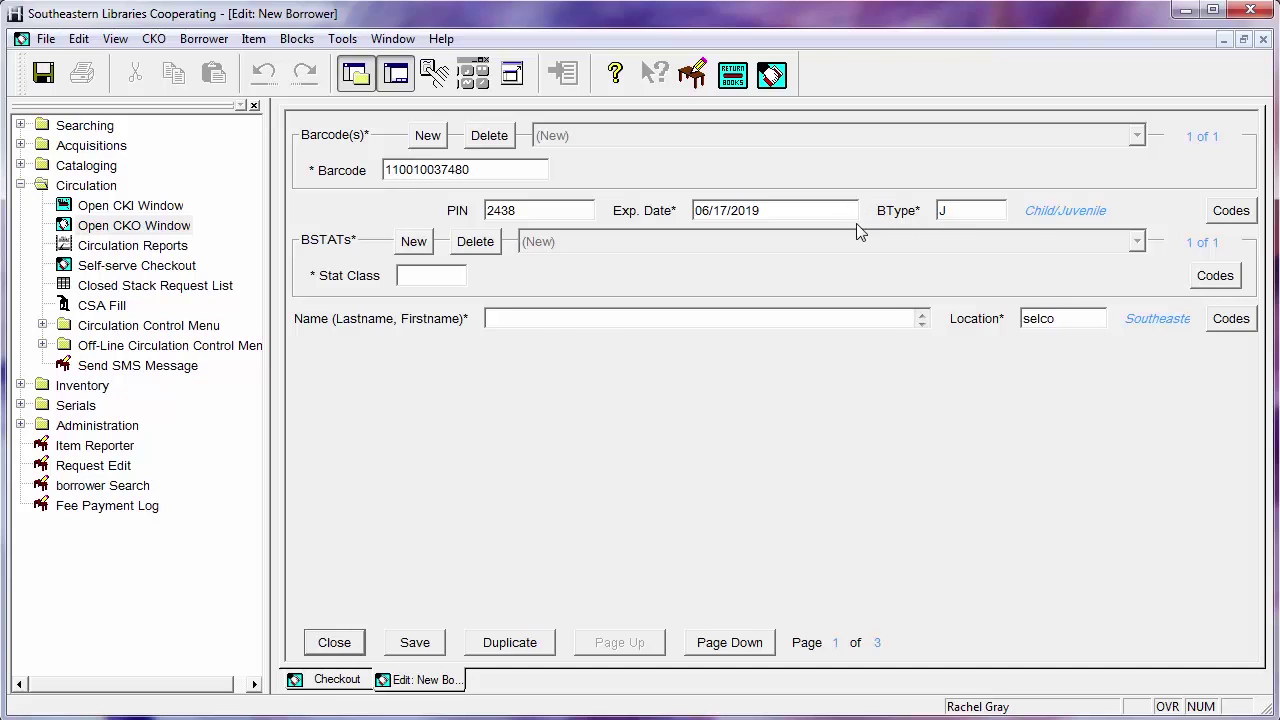
# Assign stat class bt-j Child/ Juvenile from the lookup and add a second stat class entry
pyautogui.click(1204, 286)
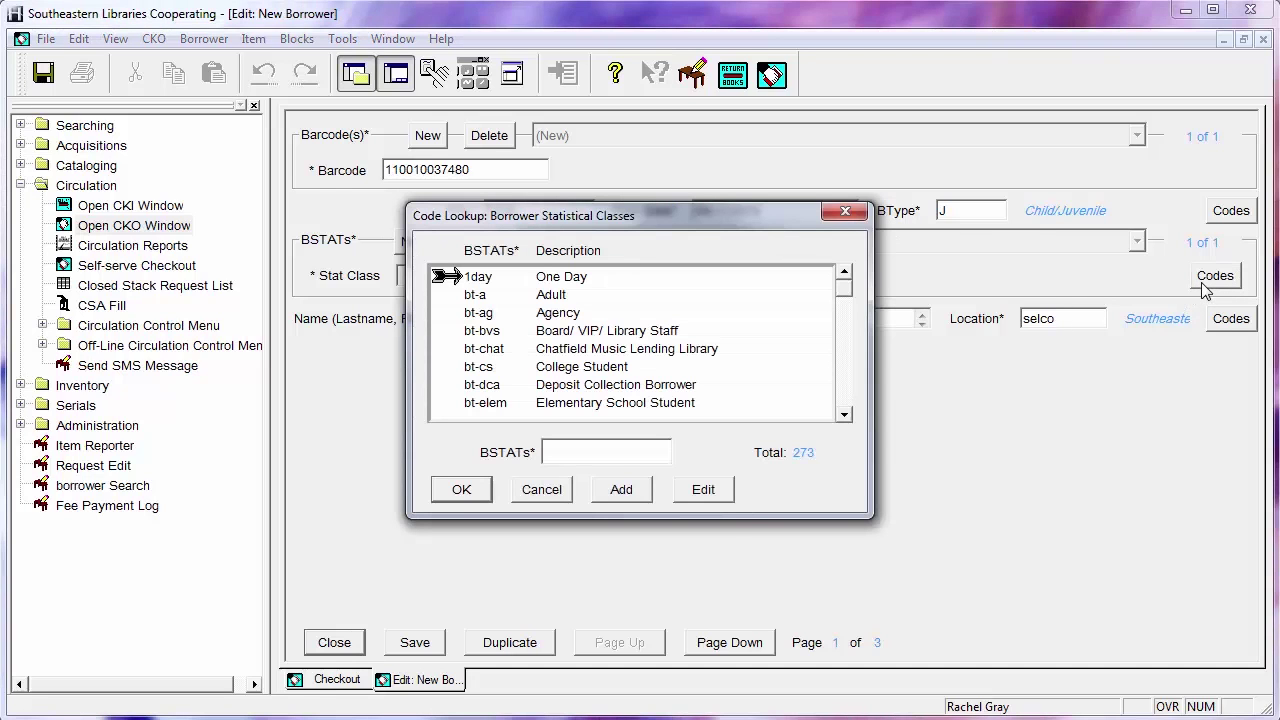
pyautogui.click(487, 367)
pyautogui.scroll(-3, 857, 400)
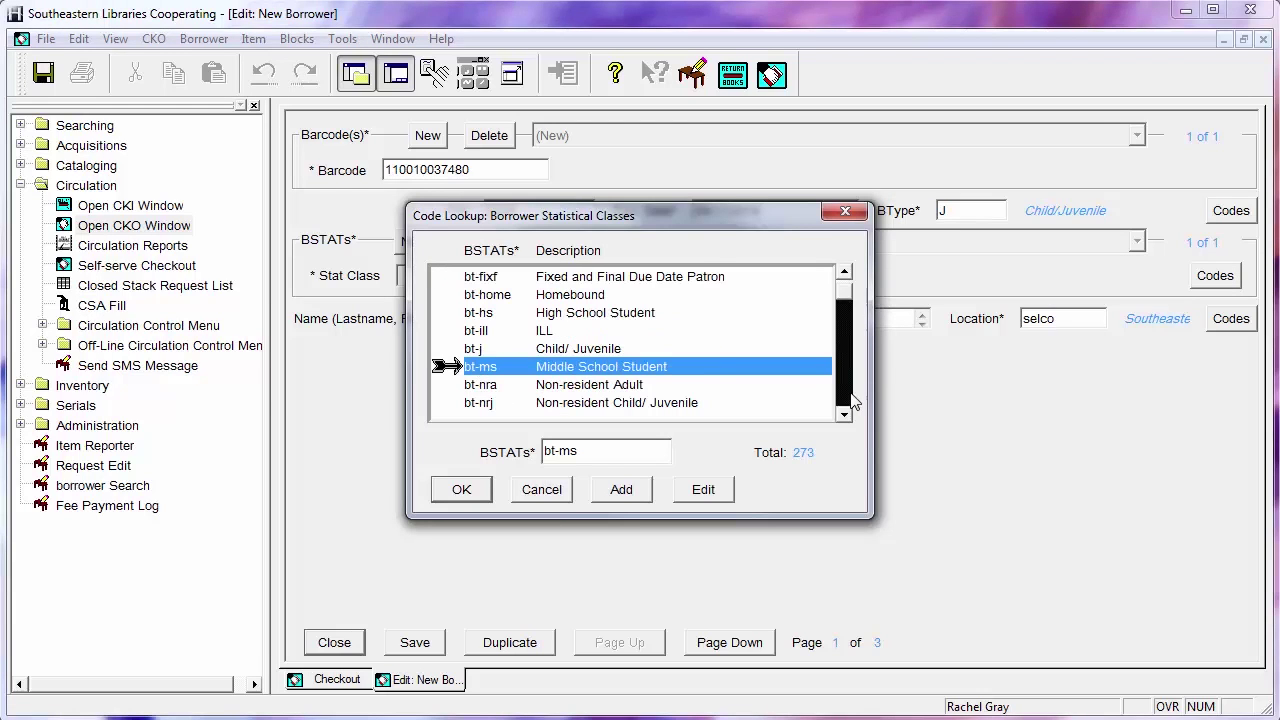
pyautogui.click(618, 352)
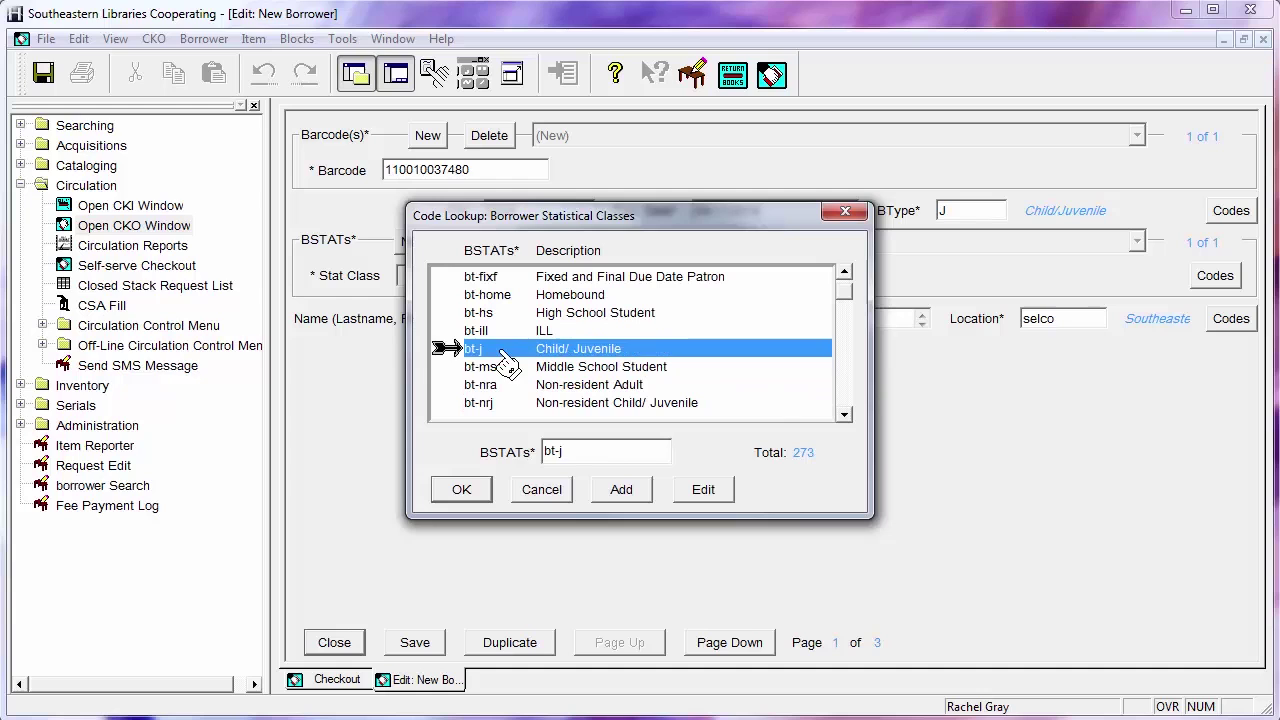
pyautogui.click(470, 498)
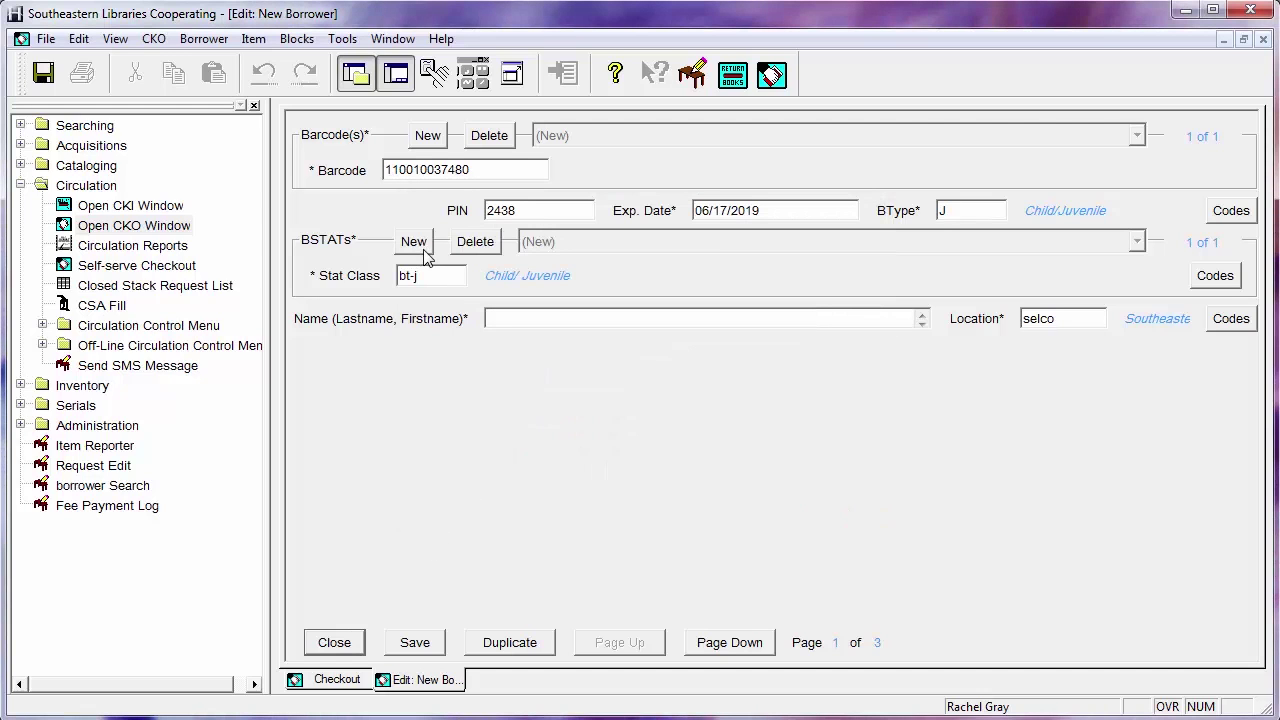
pyautogui.click(420, 246)
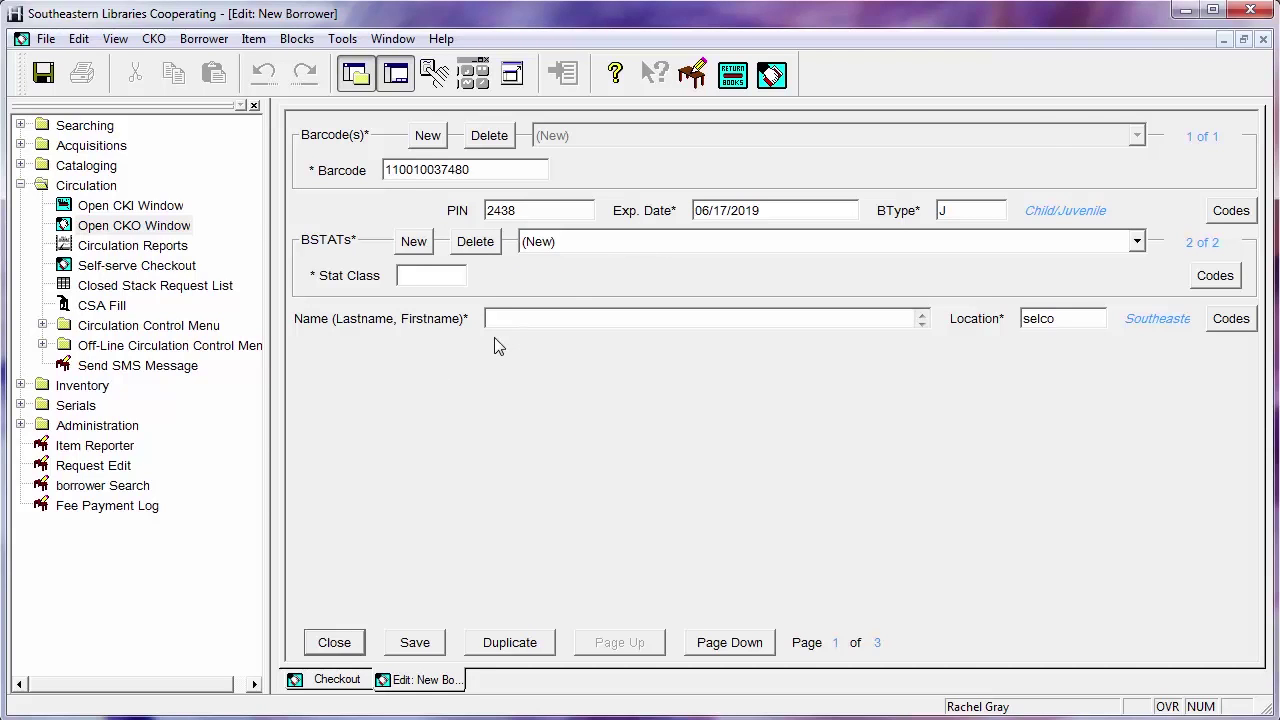
# Enter ci-chat, Chatfield as the second stat class and open the Stat Class Codes lookup
pyautogui.click(416, 281)
pyautogui.write('c')
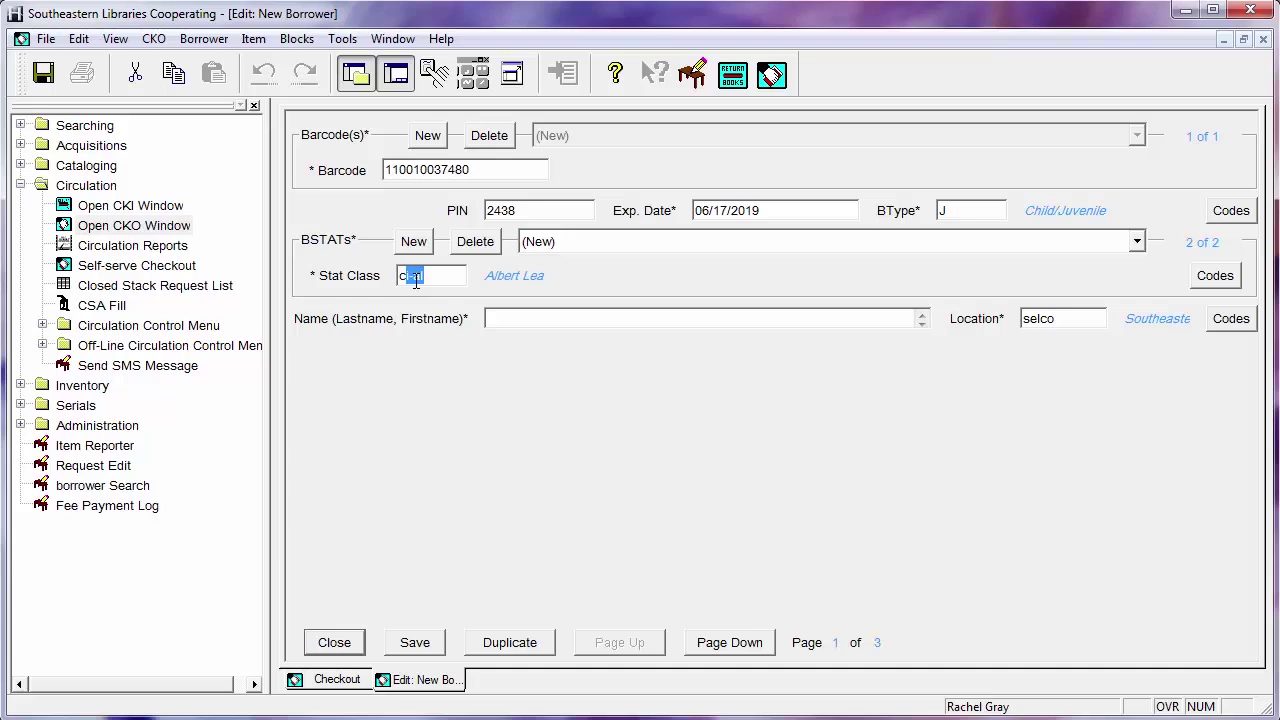
pyautogui.write('i-chat')
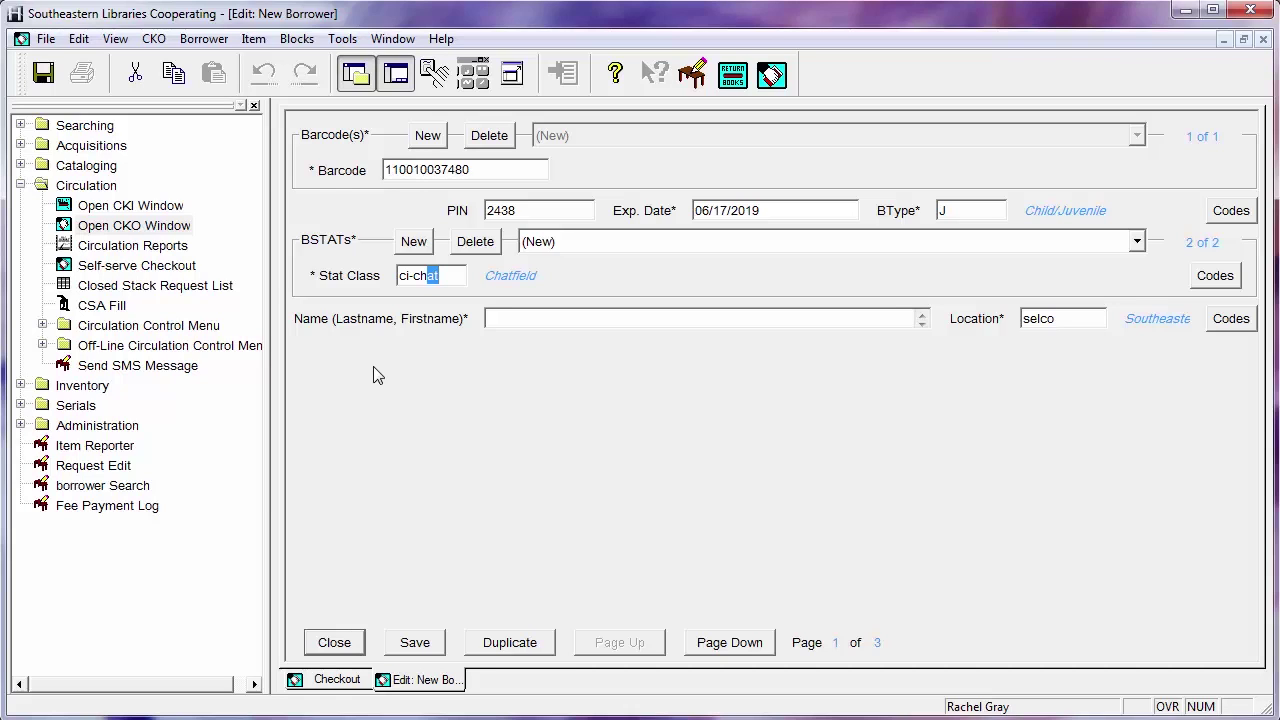
pyautogui.click(1238, 277)
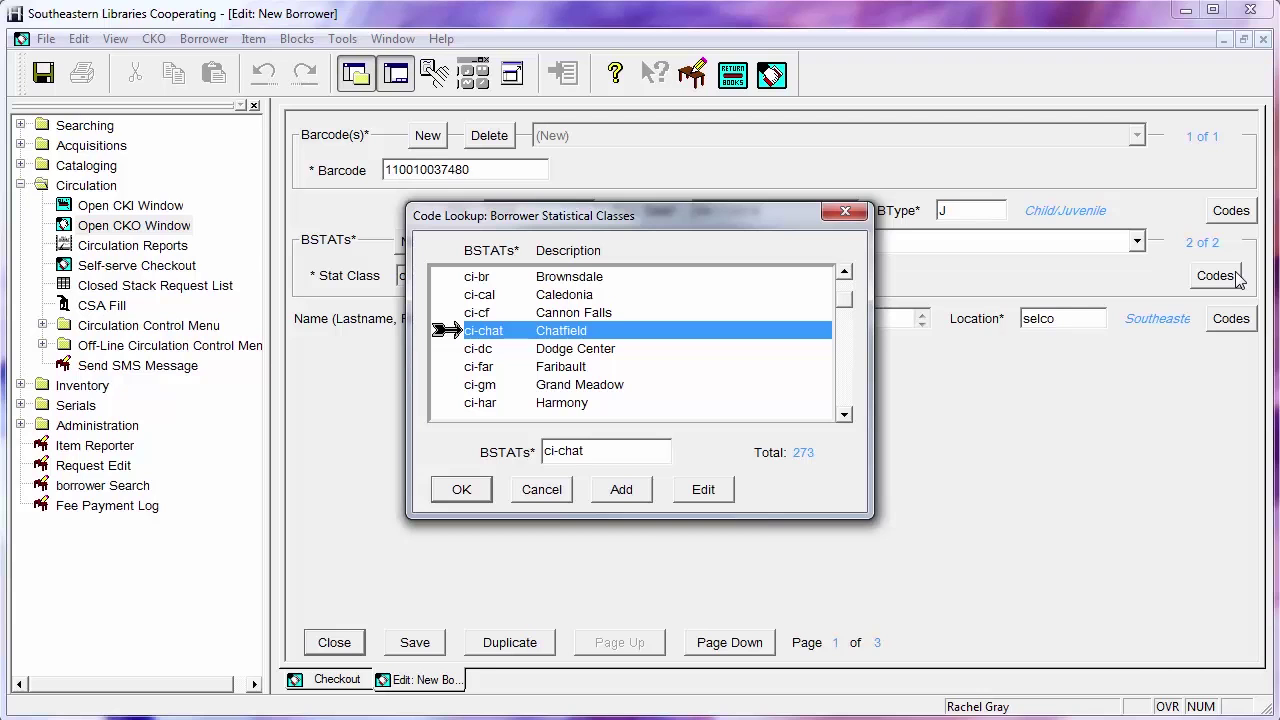
# Page down the statistical classes list to county codes such as co-045 Fillmore Co
pyautogui.click(845, 393)
pyautogui.click(845, 393)
pyautogui.click(845, 393)
pyautogui.click(845, 393)
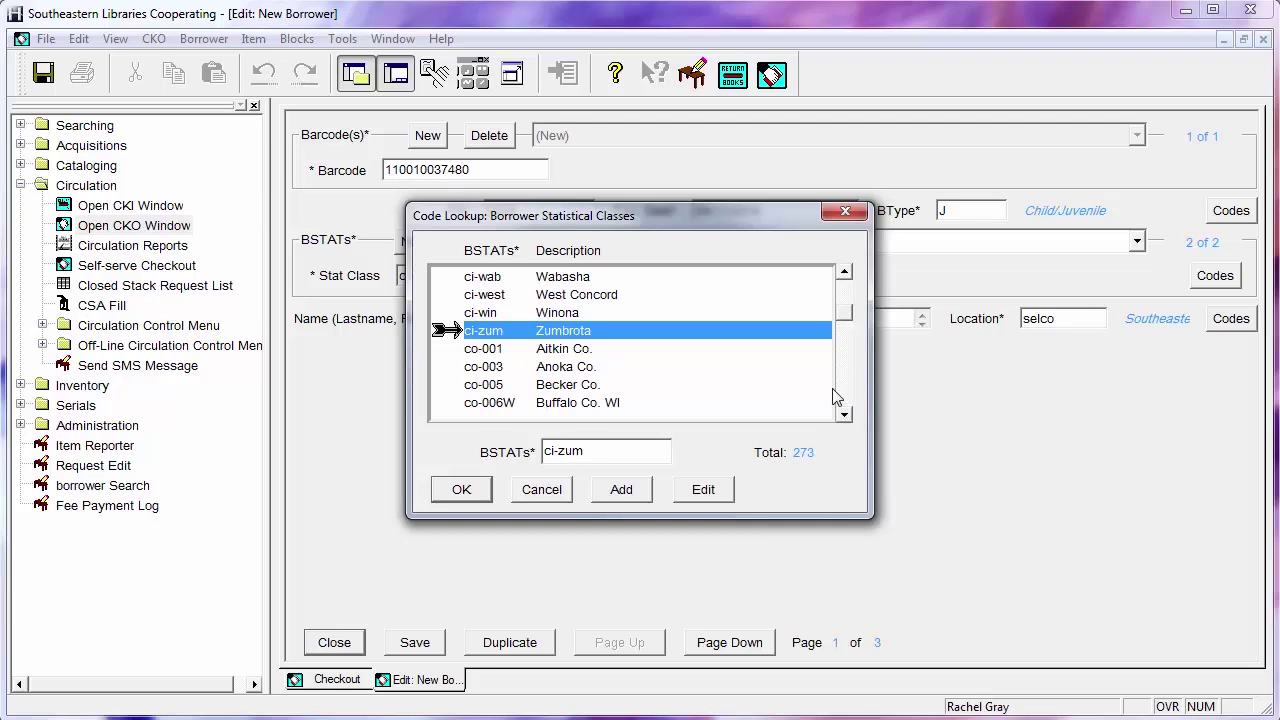
pyautogui.click(848, 395)
pyautogui.click(852, 395)
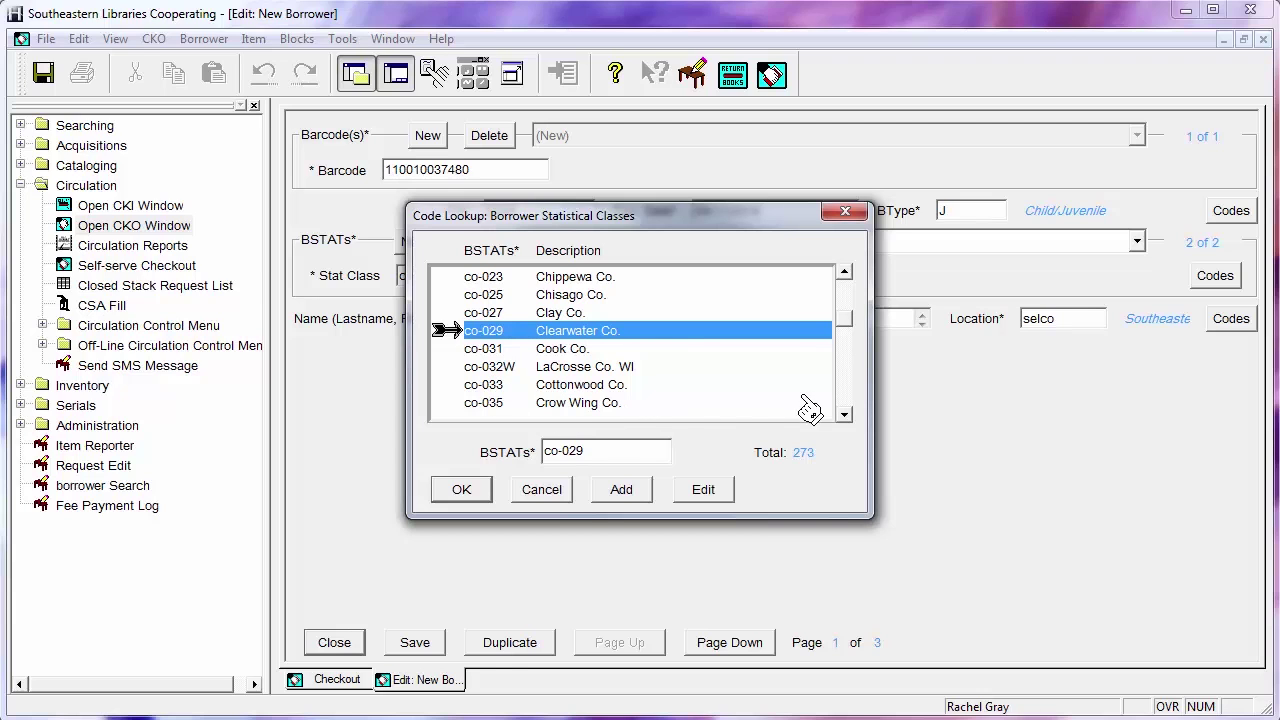
pyautogui.click(845, 406)
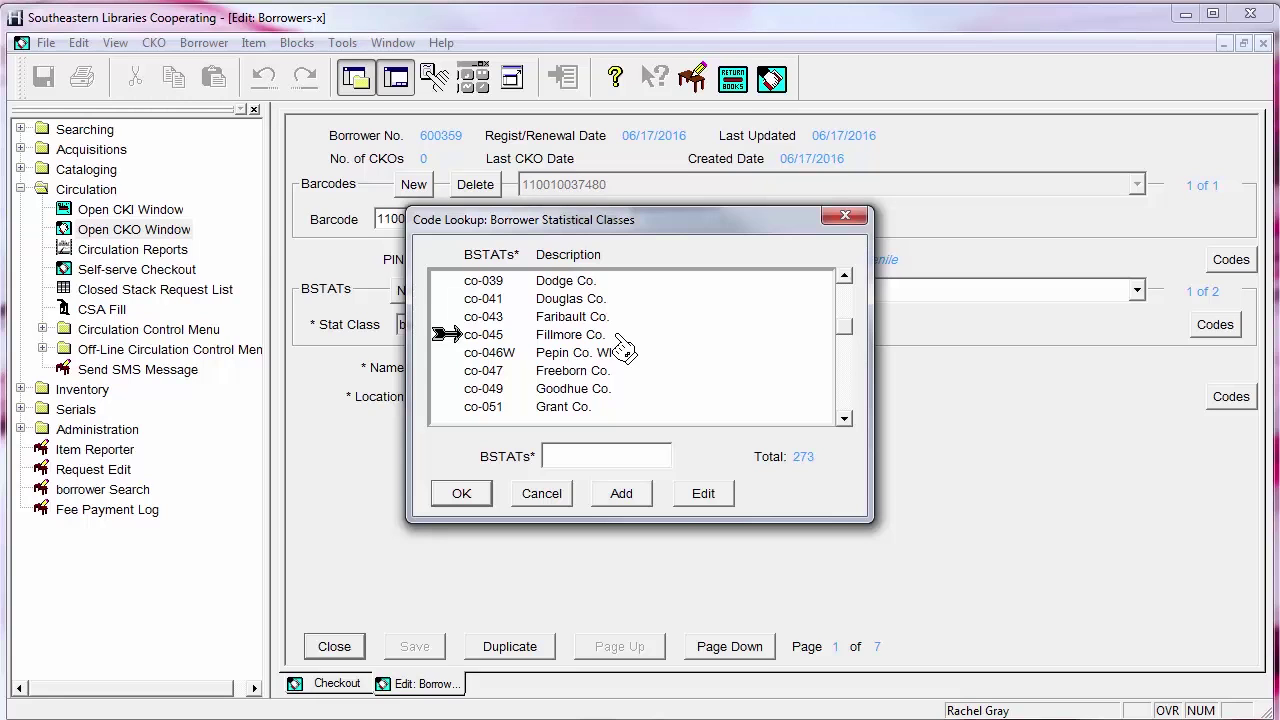
# Pick co-045 Fillmore Co. in the statistical class lookup, keeping ci-chat Chatfield as Stat Class
pyautogui.click(617, 336)
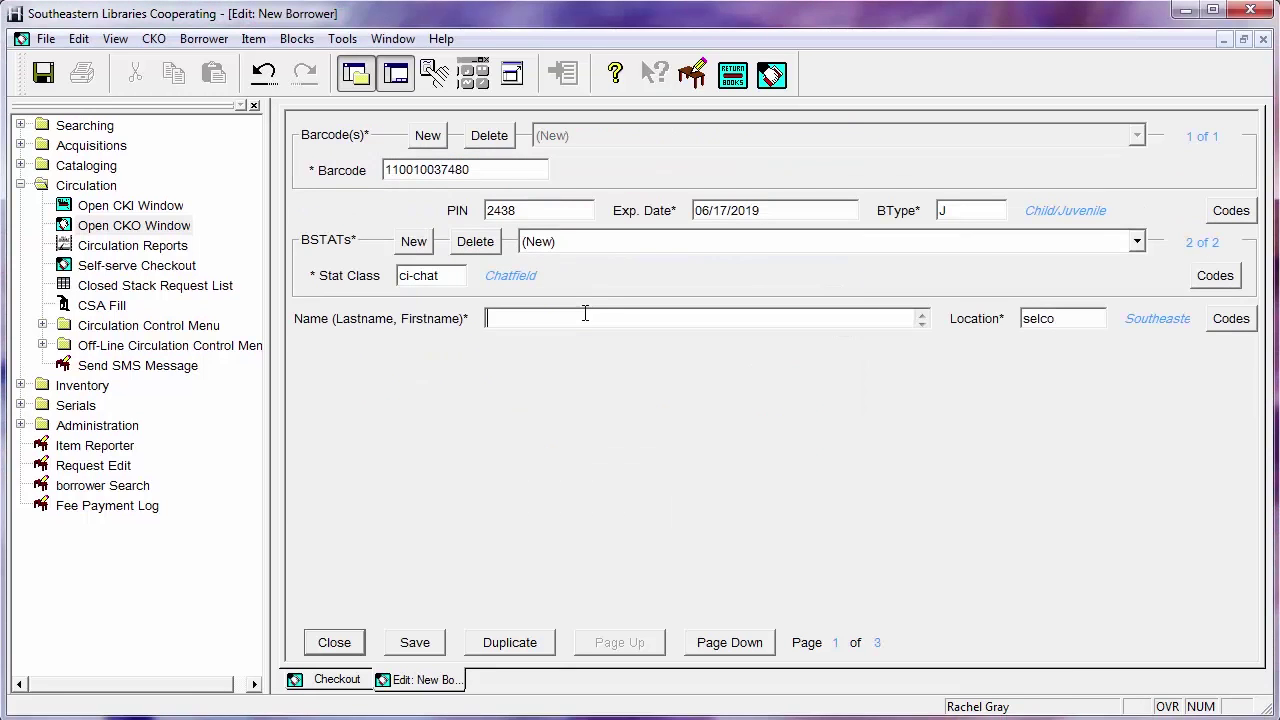
# Enter the borrower's name in capitals as Lastname, Firstname and go to the address page
pyautogui.press('capslock')
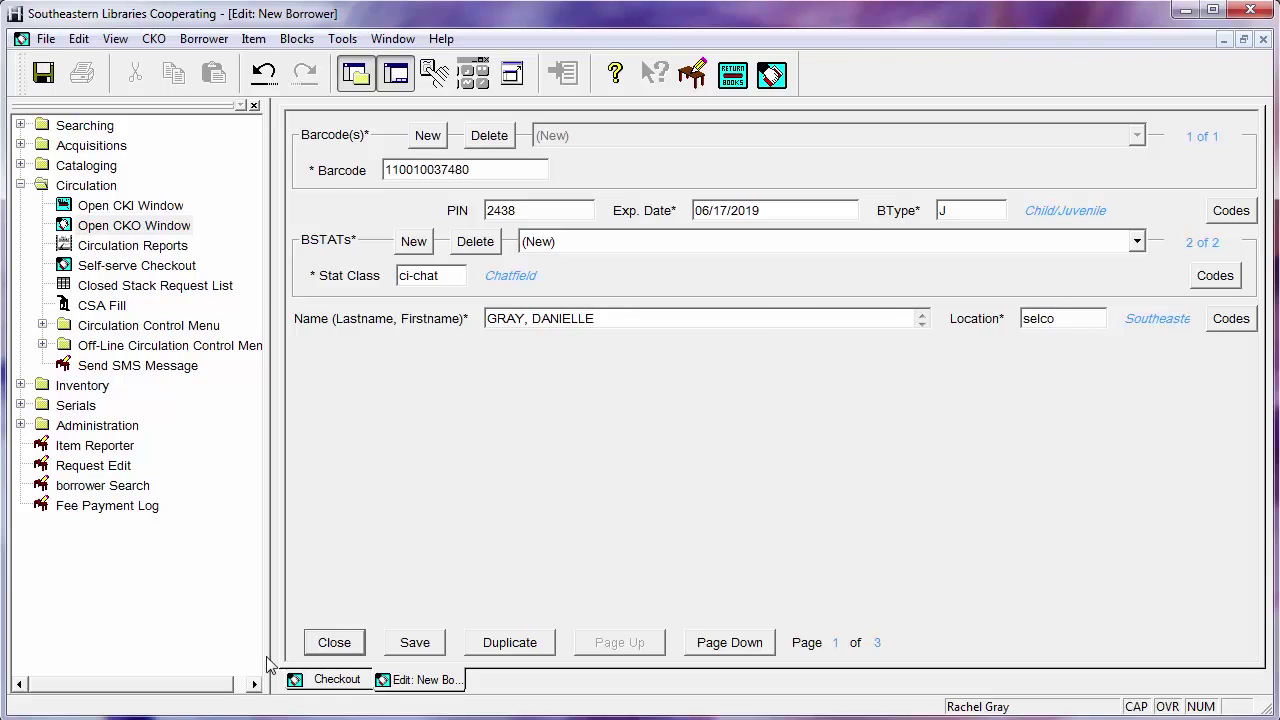
pyautogui.click(718, 646)
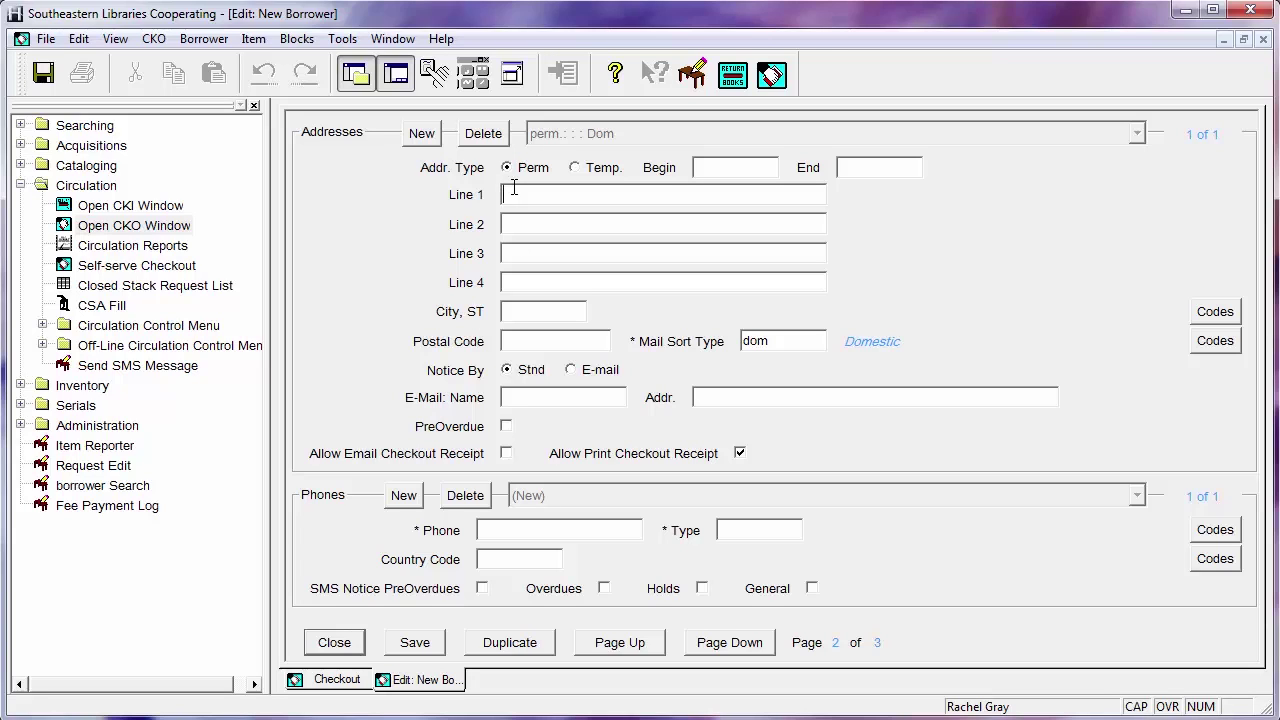
# Enter the borrower's street address as the first address line
pyautogui.click(513, 187)
pyautogui.write('1235 TEMPOR')
pyautogui.write('ARY ')
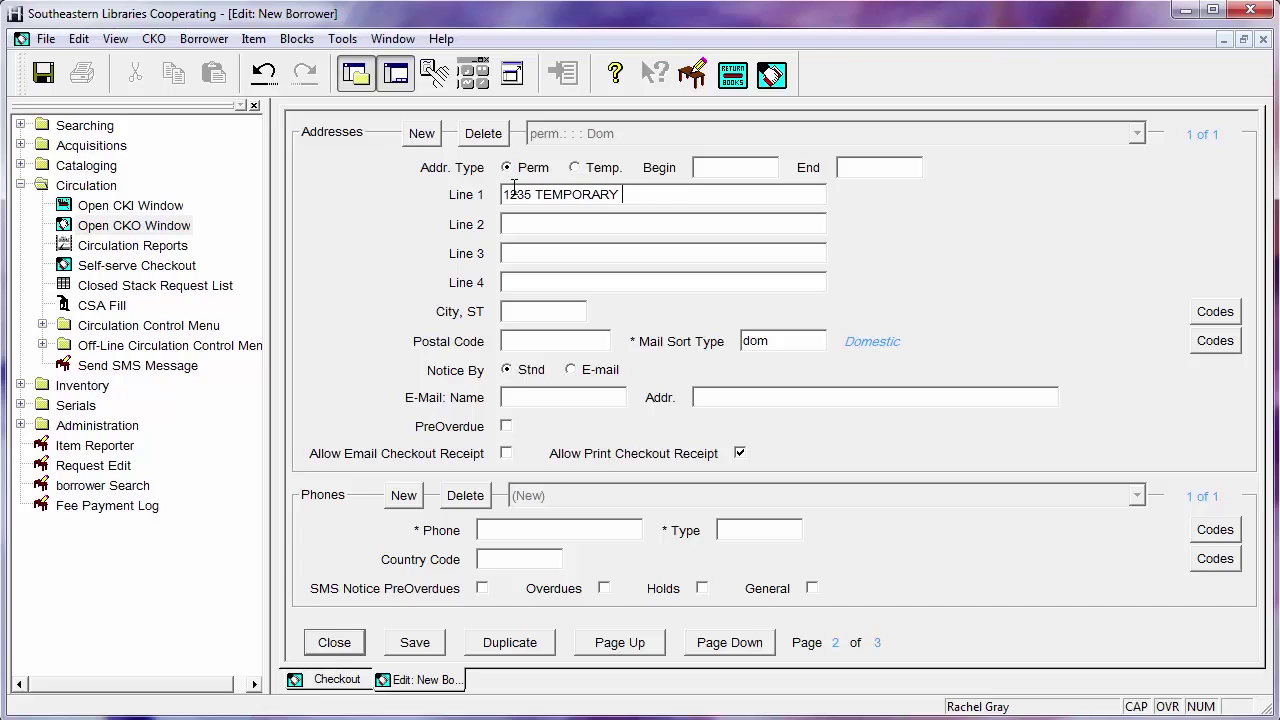
pyautogui.write('STREET')
# Set the city code to cha (CHATFIELD MN), checking it against the city codes lookup
pyautogui.click(510, 309)
pyautogui.write('cha')
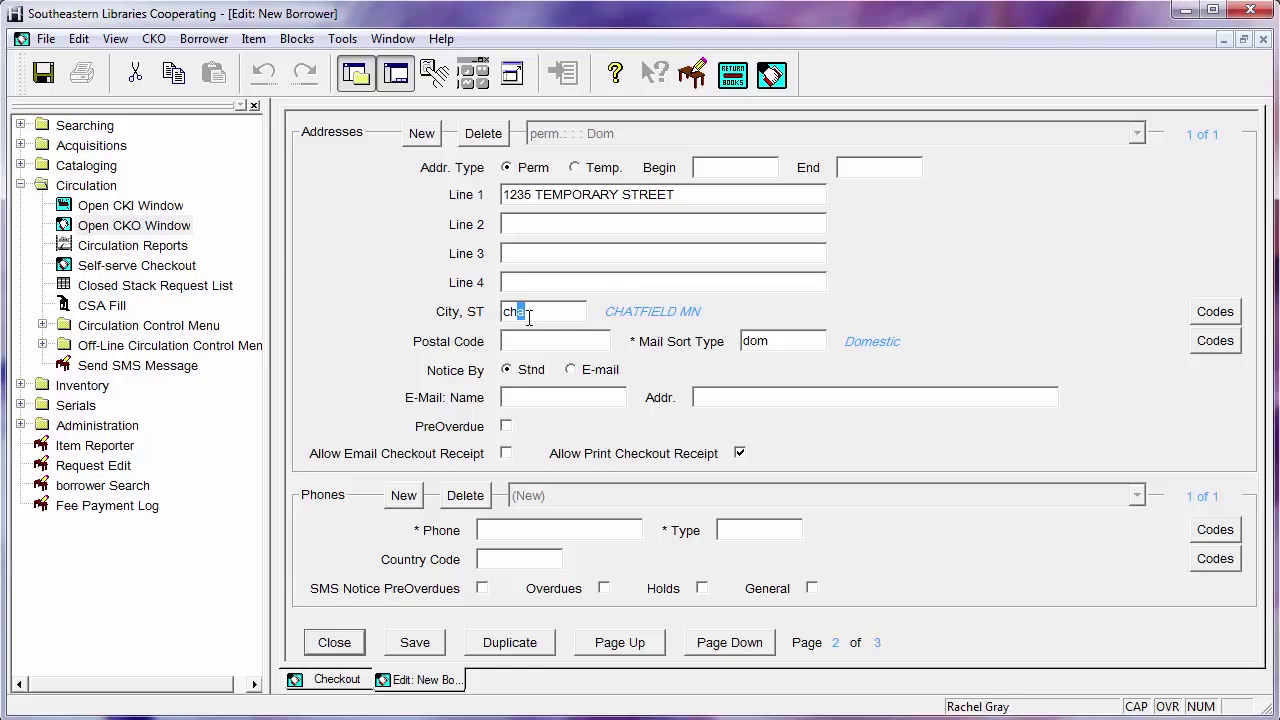
pyautogui.click(1200, 316)
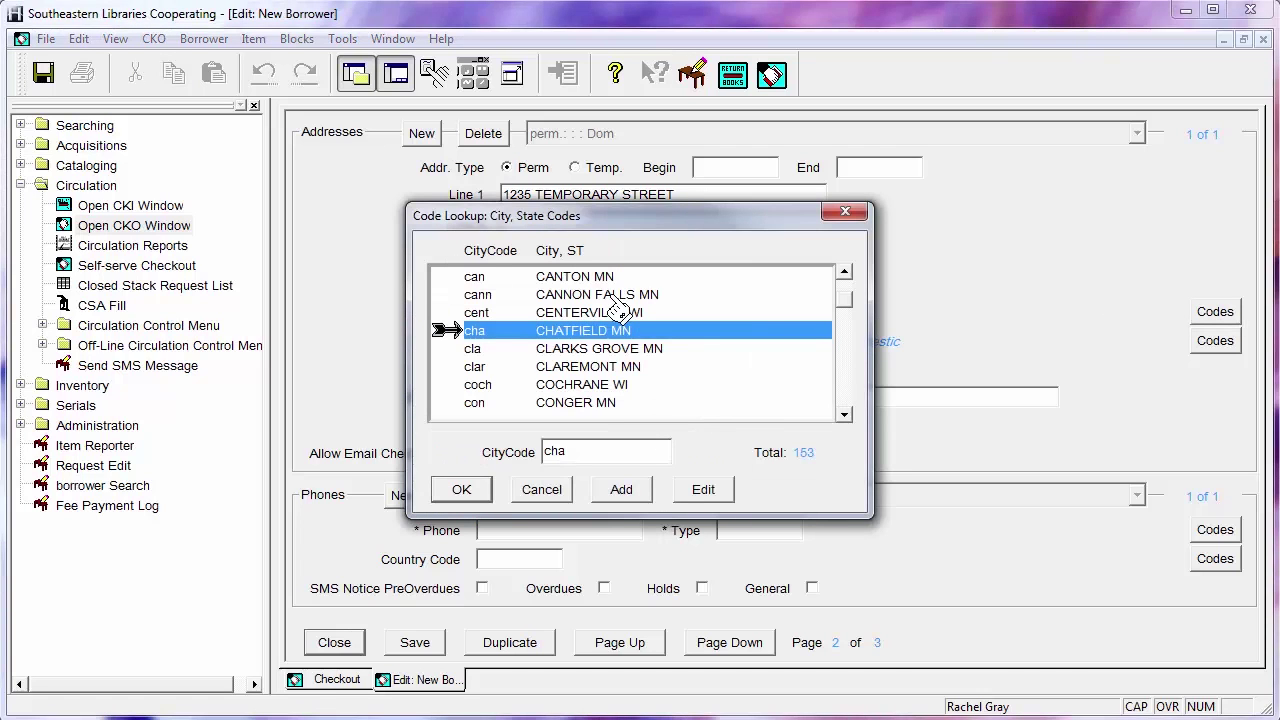
pyautogui.moveTo(845, 300); pyautogui.dragTo(846, 362)
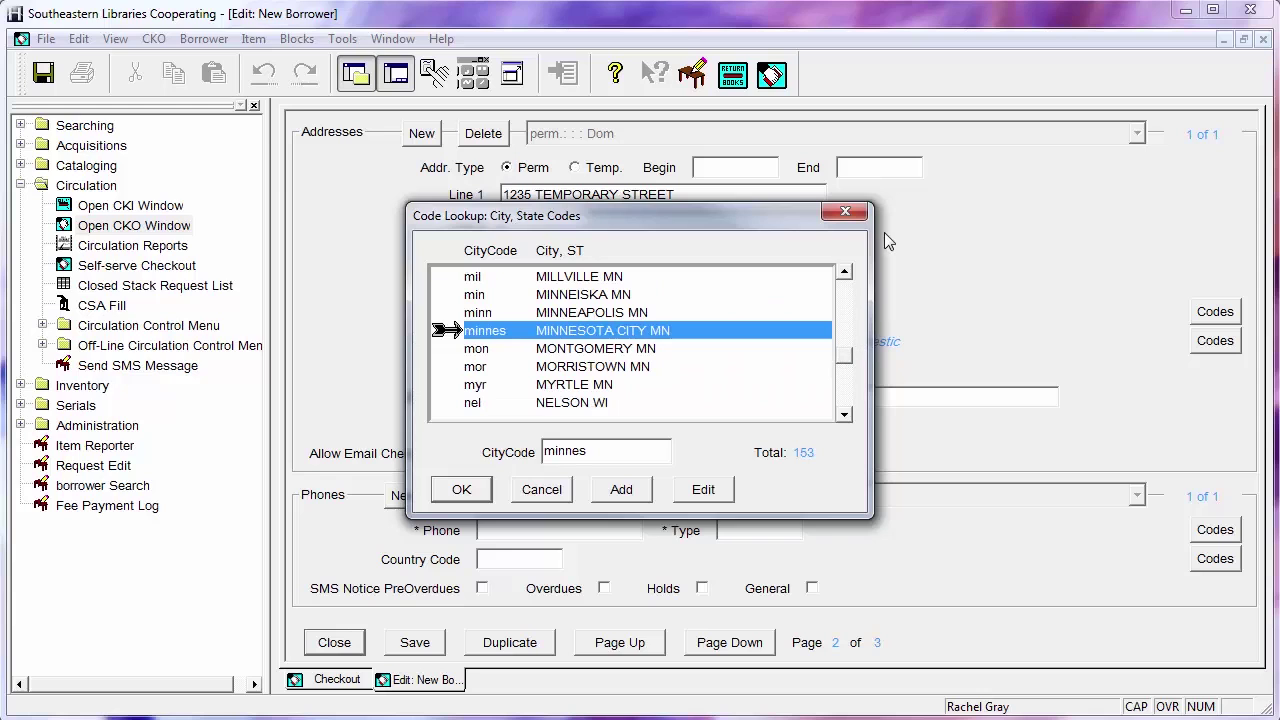
pyautogui.click(845, 212)
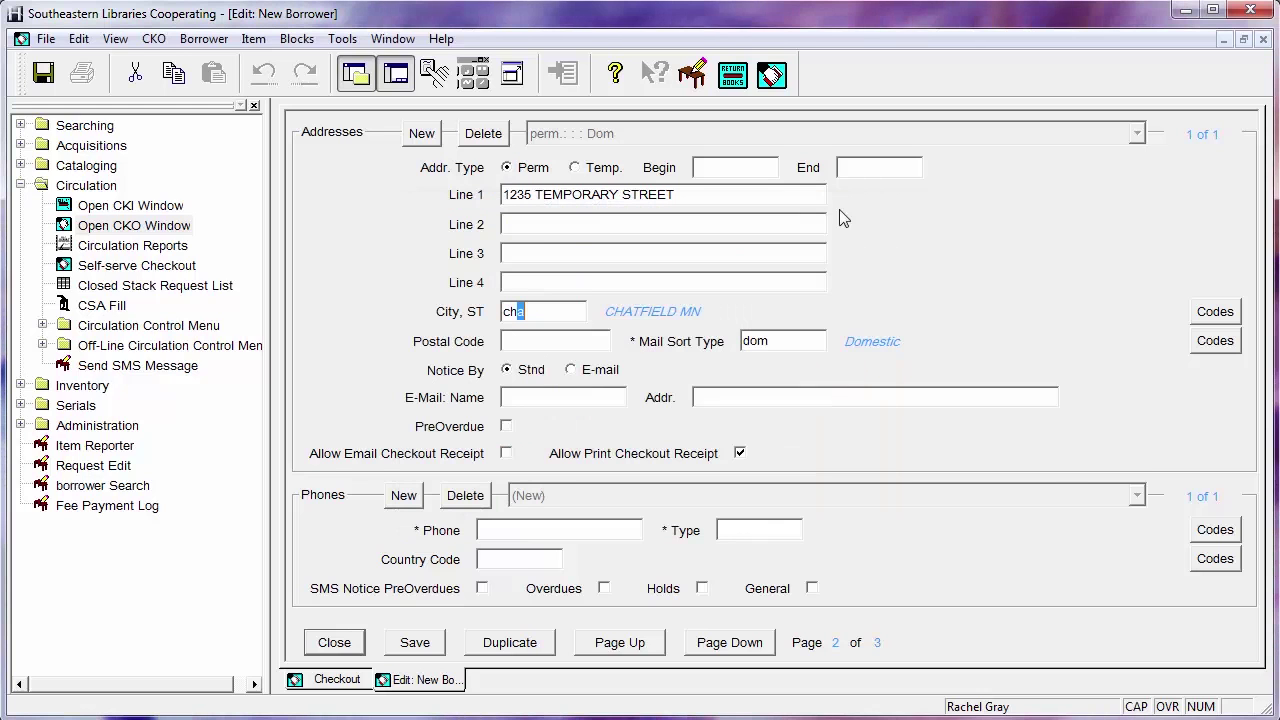
pyautogui.click(586, 306)
# Enter the postal code and set the borrower's notices to go by e-mail
pyautogui.click(524, 339)
pyautogui.write('55555')
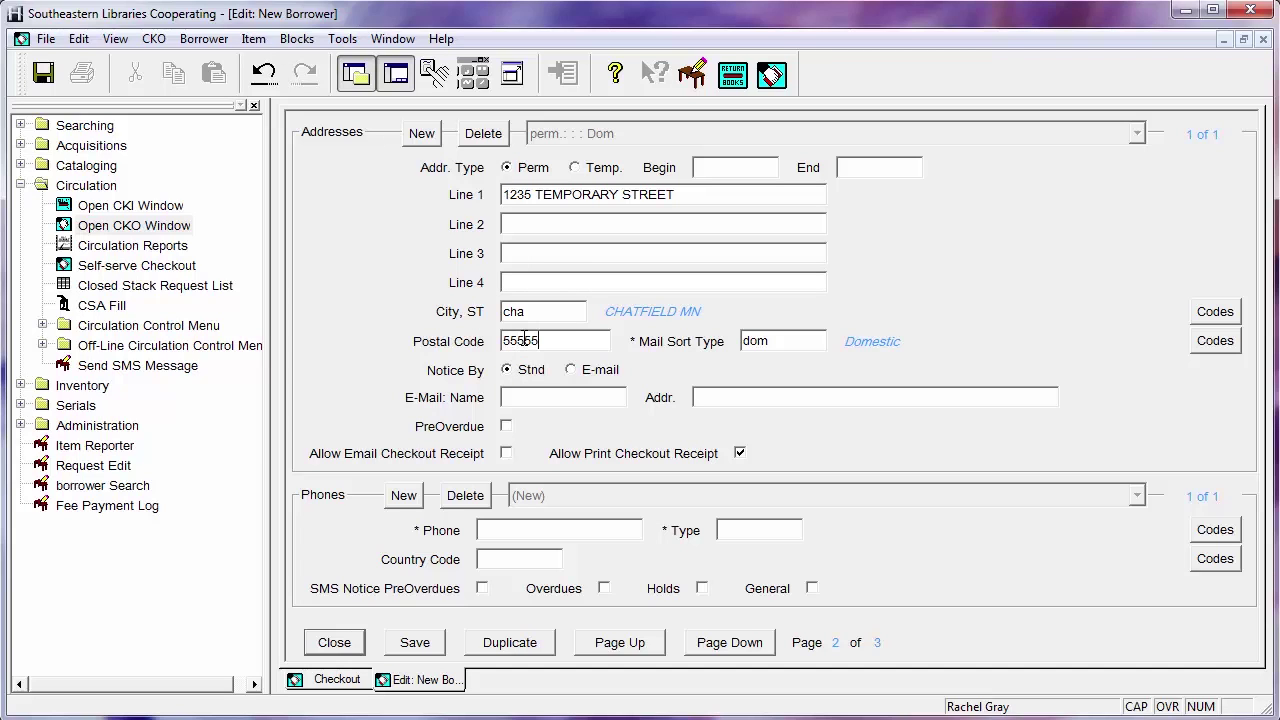
pyautogui.click(502, 397)
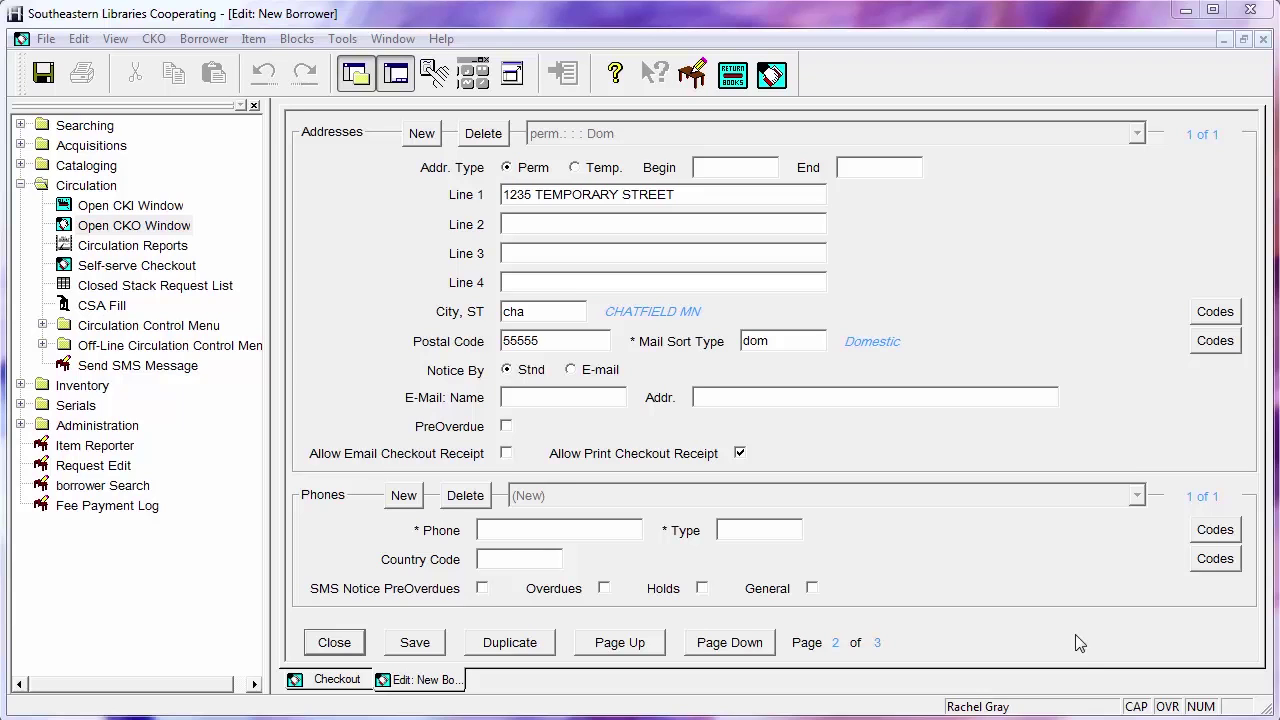
pyautogui.click(583, 376)
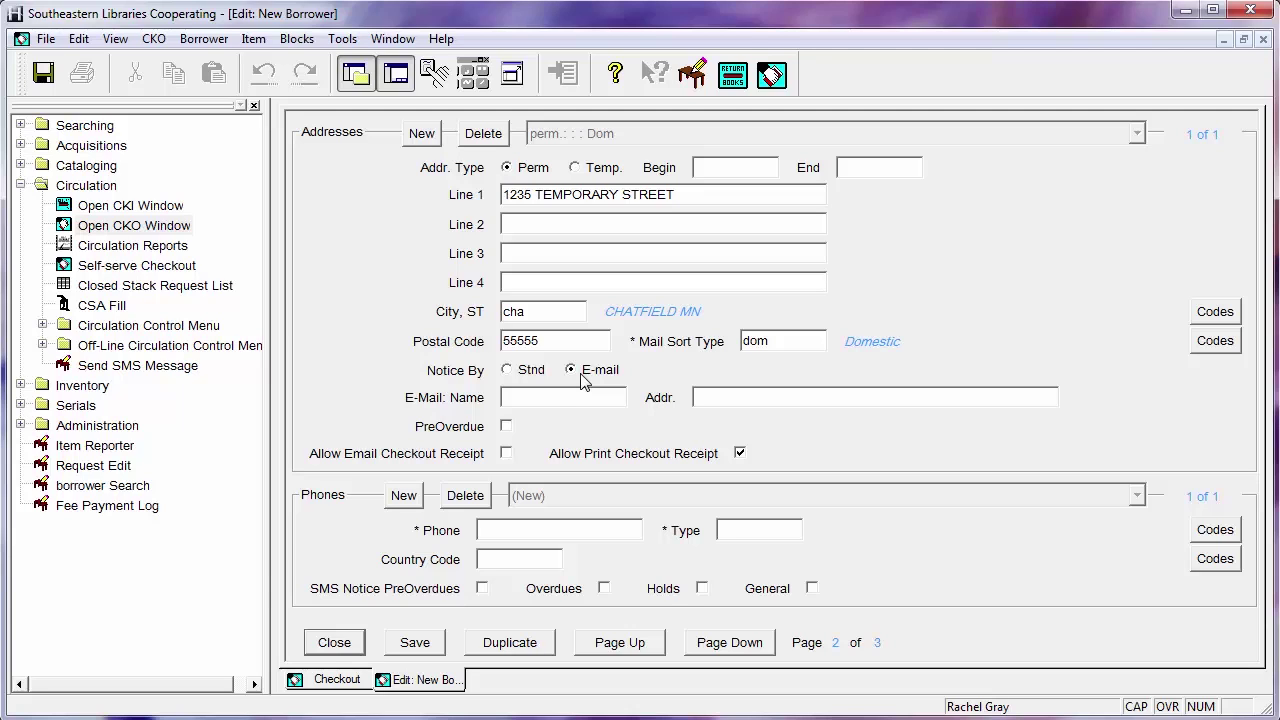
# Enter the e-mail contact name and address, then enable PreOverdue notices and e-mail checkout receipts
pyautogui.click(556, 400)
pyautogui.write('RACHEL')
pyautogui.click(797, 390)
pyautogui.write('RGRA')
pyautogui.press('BackSpace')
pyautogui.press('BackSpace')
pyautogui.press('BackSpace')
pyautogui.press('BackSpace')
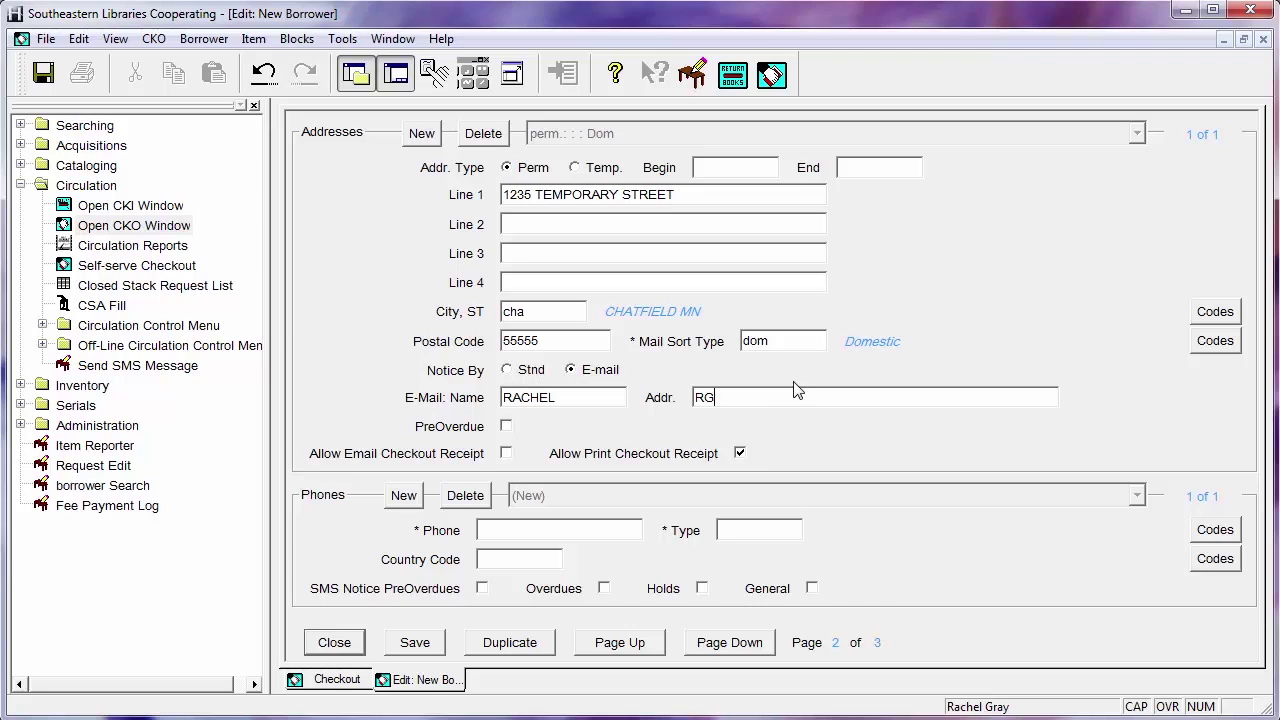
pyautogui.press('capslock')
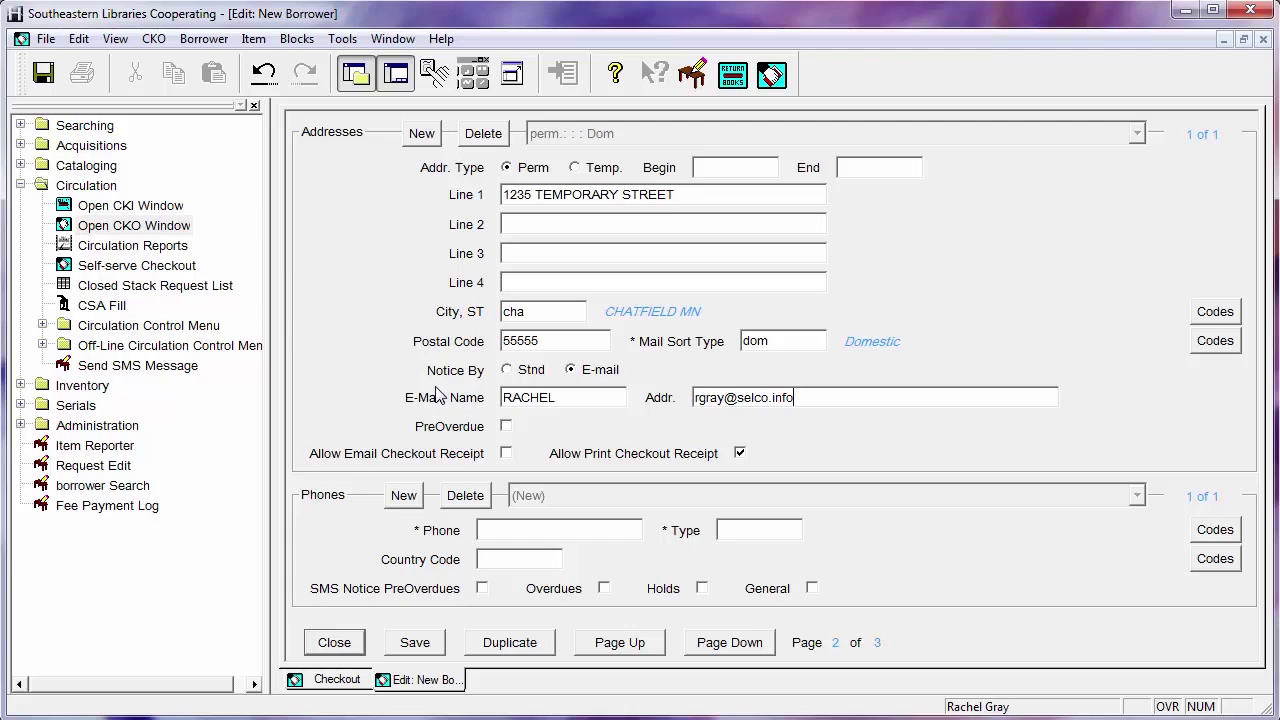
pyautogui.click(506, 426)
pyautogui.click(507, 455)
# Record the borrower's phone number with type h (Home) and start a new phone entry
pyautogui.write('507-555-9999')
pyautogui.click(752, 527)
pyautogui.write('h')
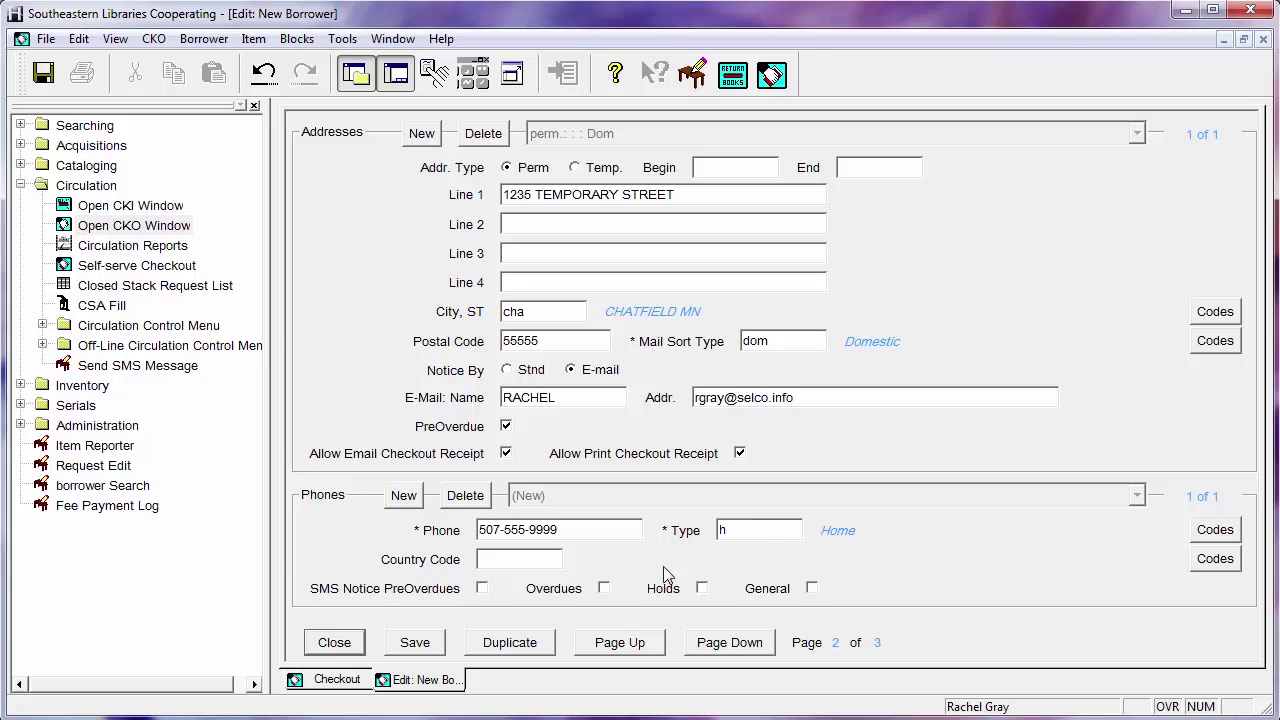
pyautogui.click(400, 500)
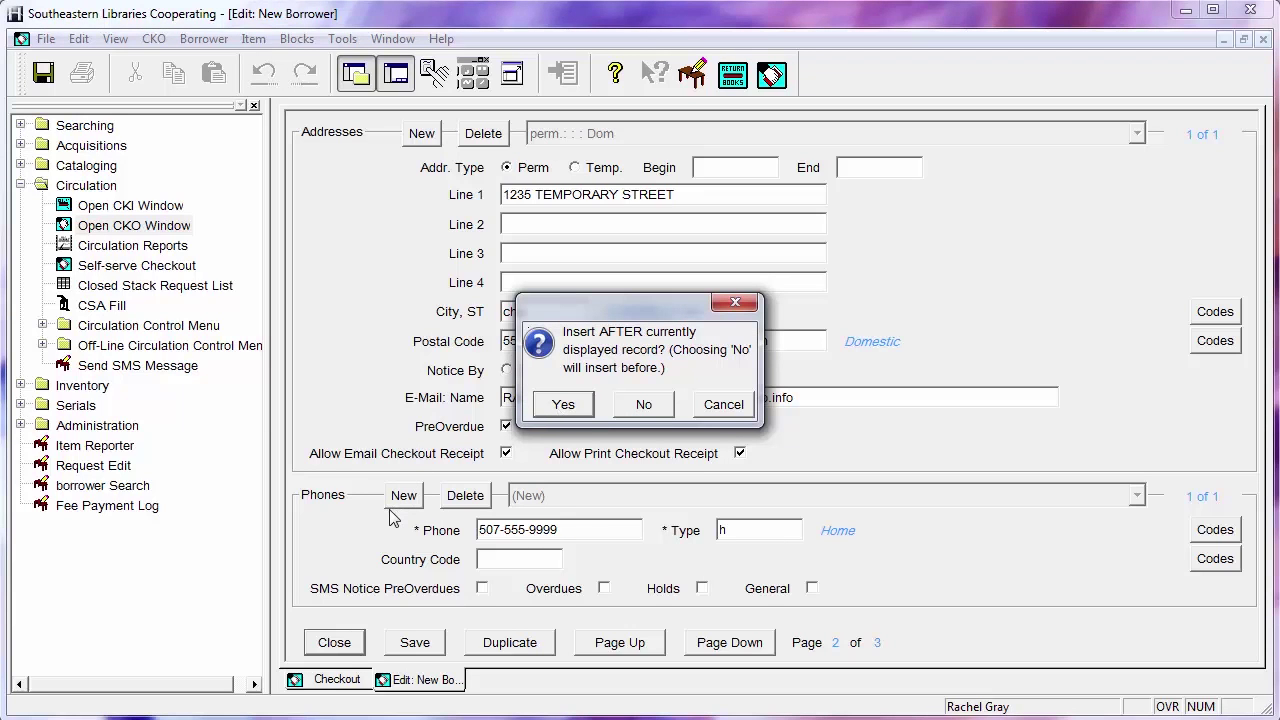
# Insert a cell phone number with SMS pre-overdue, overdue and hold notices turned on
pyautogui.click(645, 405)
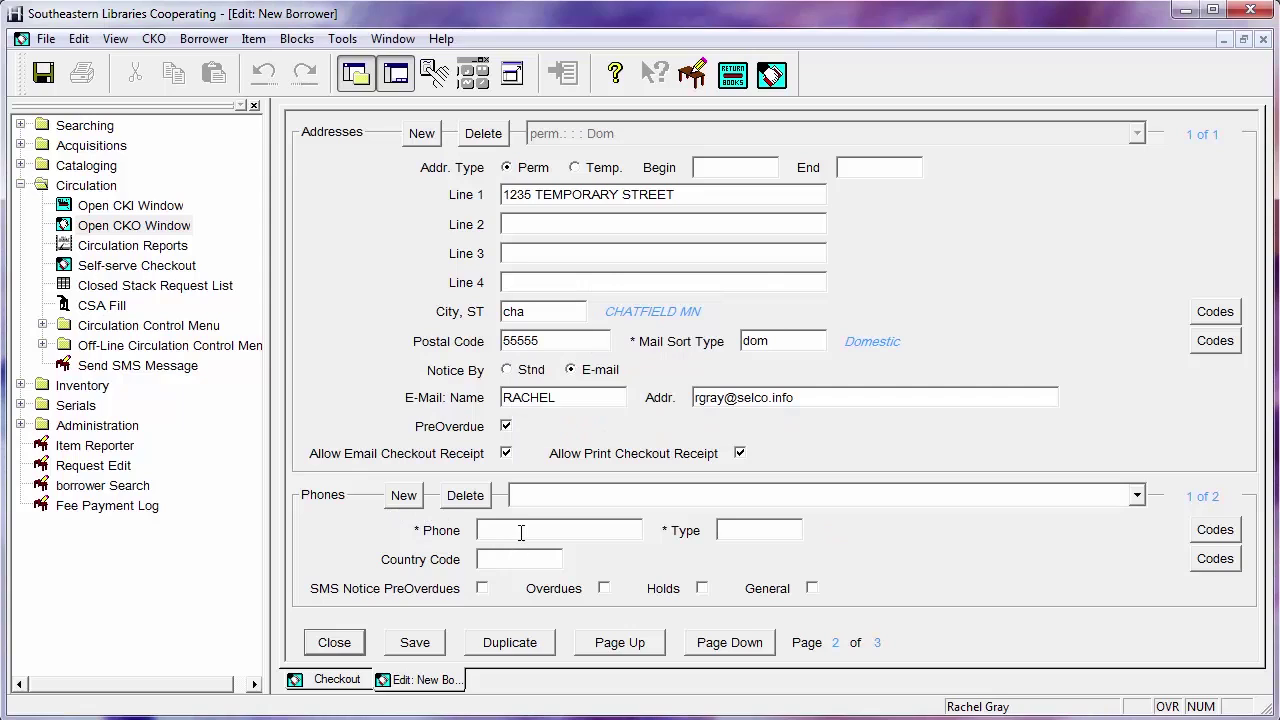
pyautogui.write('50-')
pyautogui.write('7-555-8888')
pyautogui.click(767, 526)
pyautogui.write('cell')
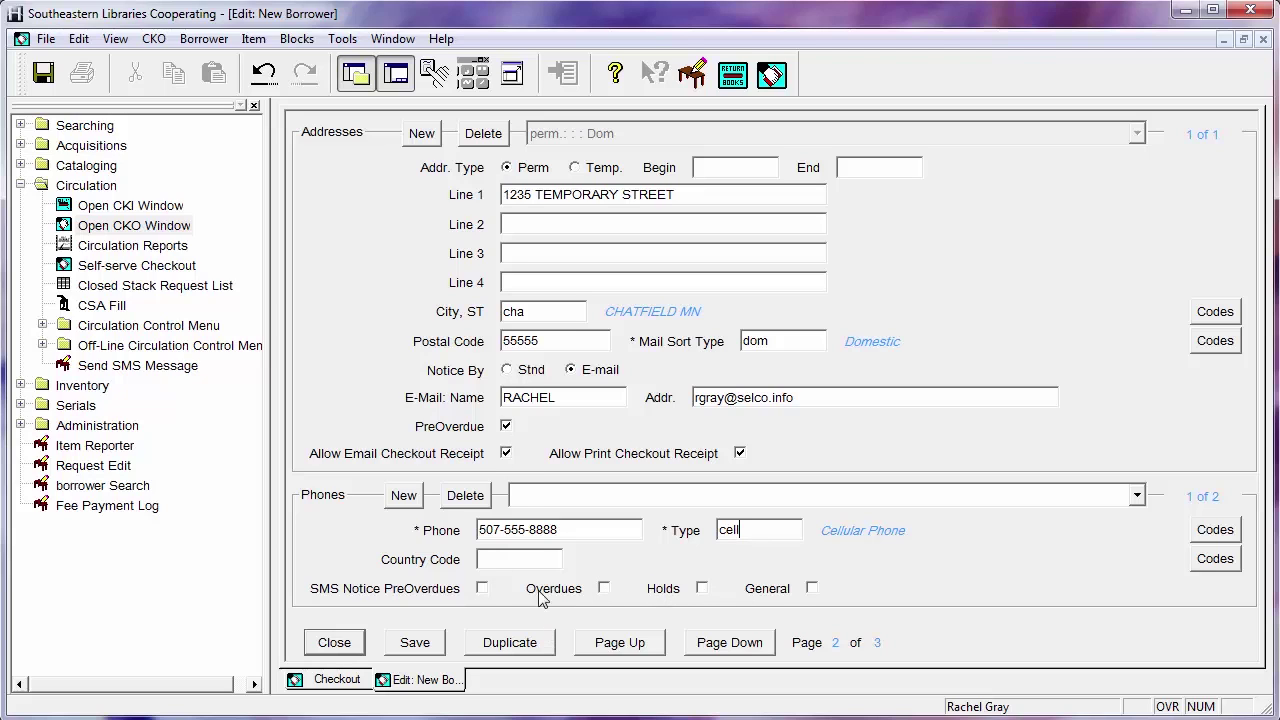
pyautogui.click(485, 590)
pyautogui.click(604, 588)
pyautogui.click(702, 588)
# Enter the driver's license number on the last page, save the borrower and return to Checkout
pyautogui.click(748, 648)
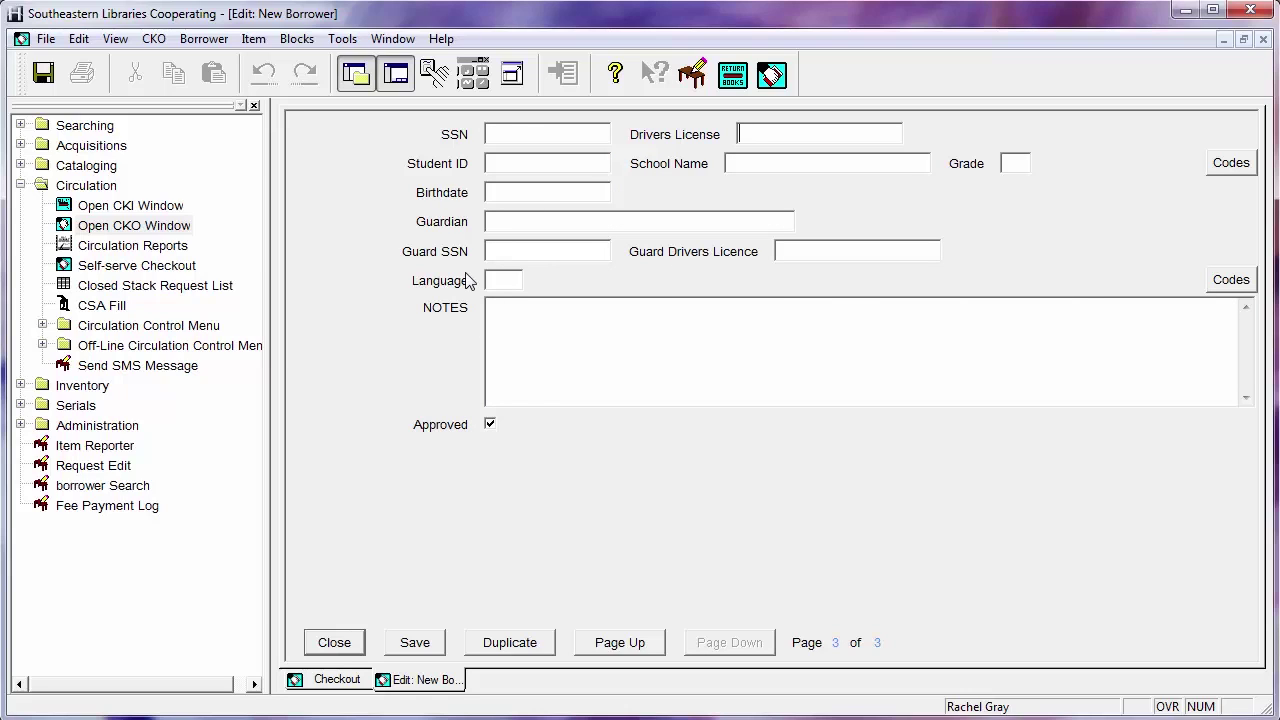
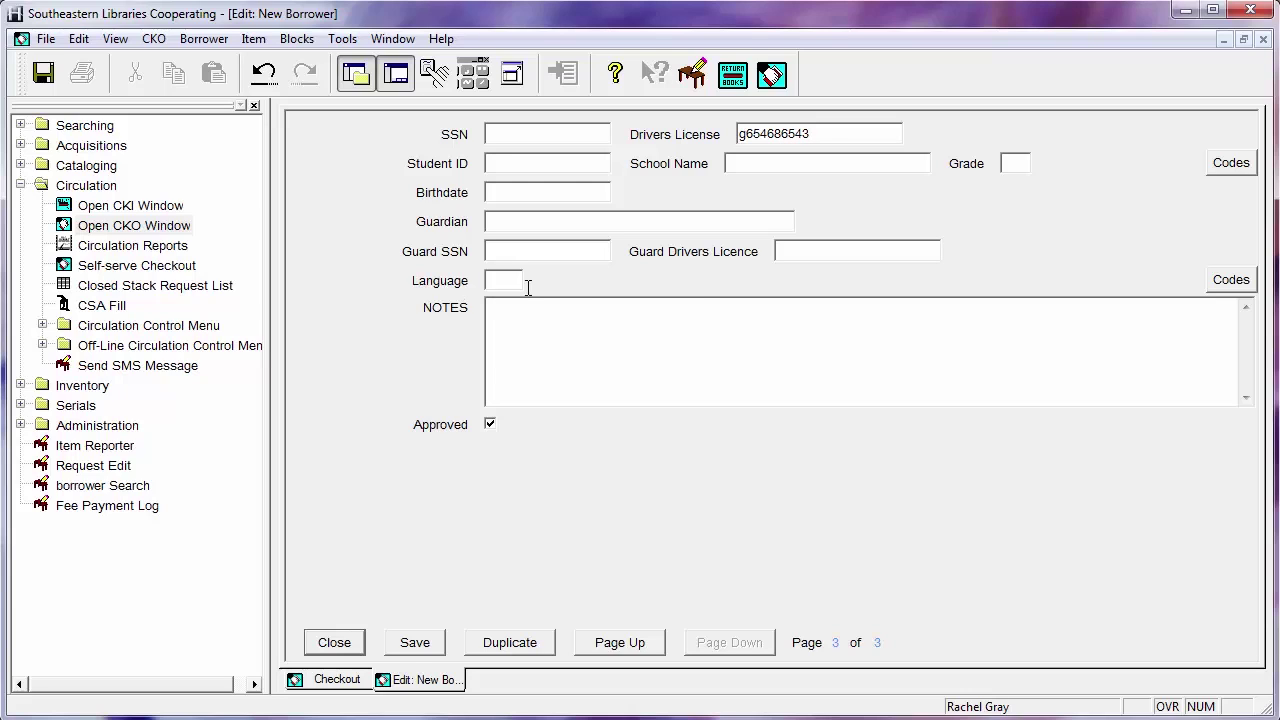
pyautogui.click(420, 650)
pyautogui.click(336, 643)
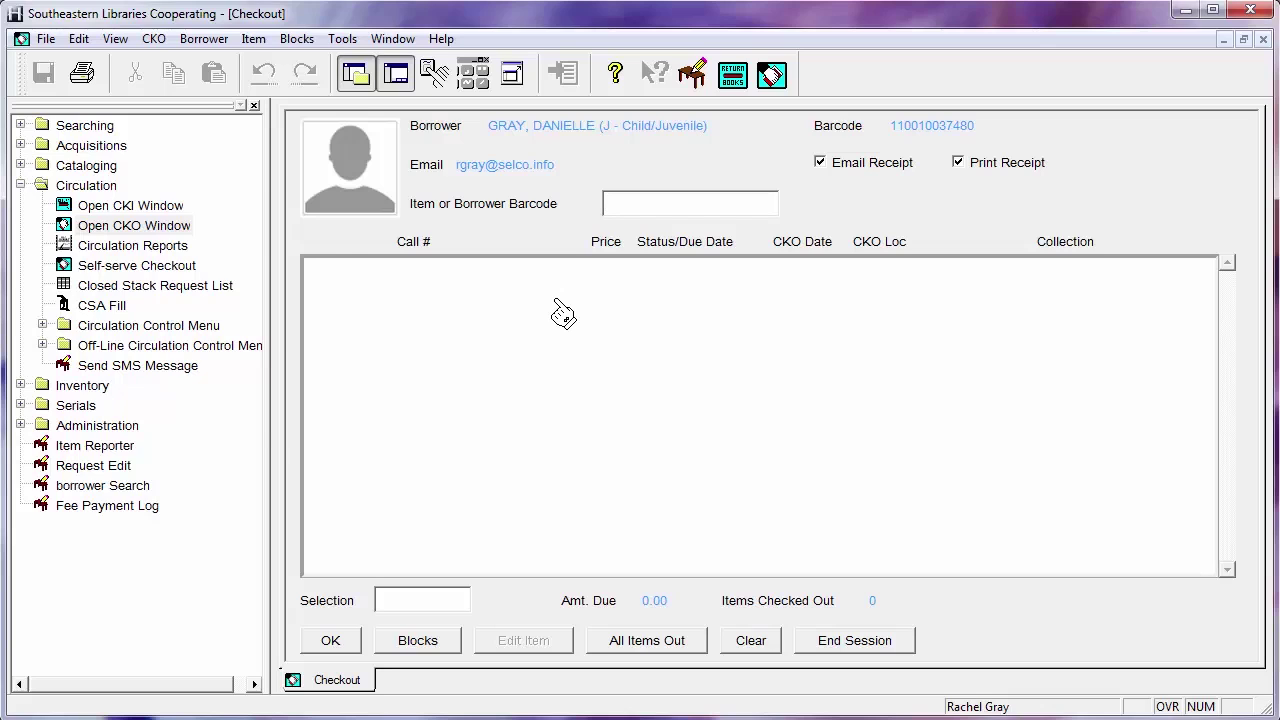
pyautogui.click(204, 39)
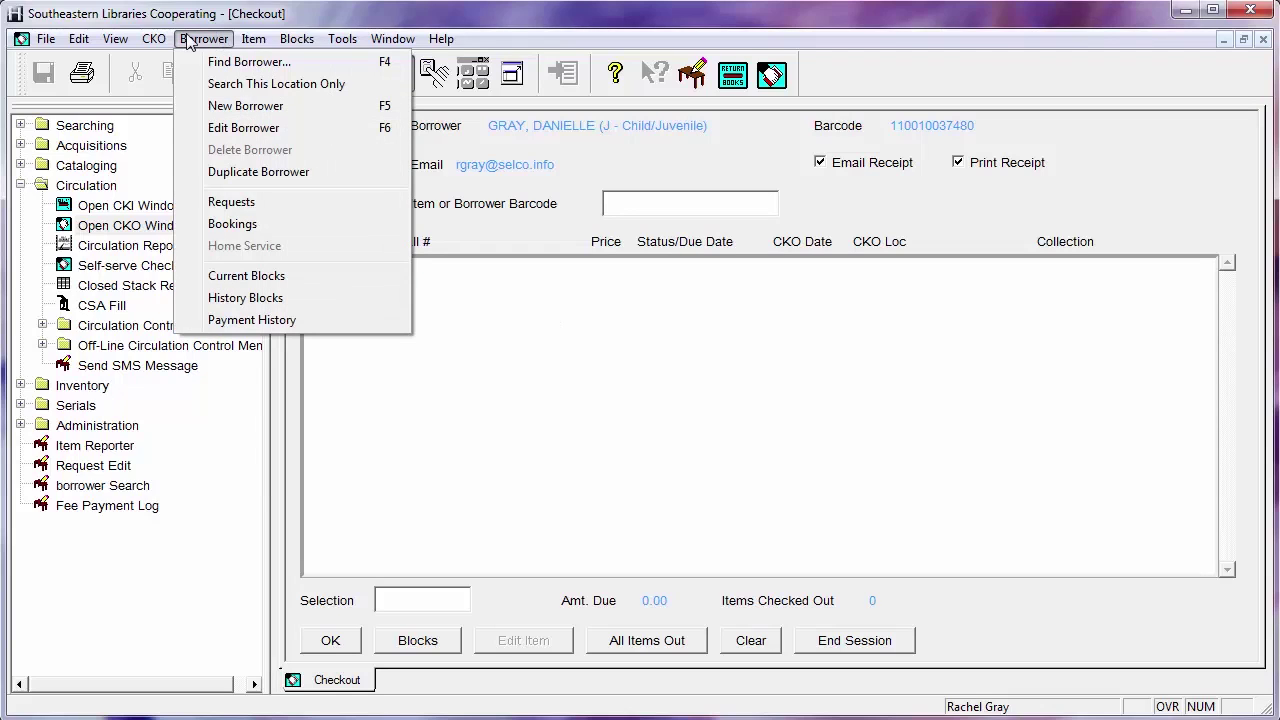
pyautogui.click(230, 172)
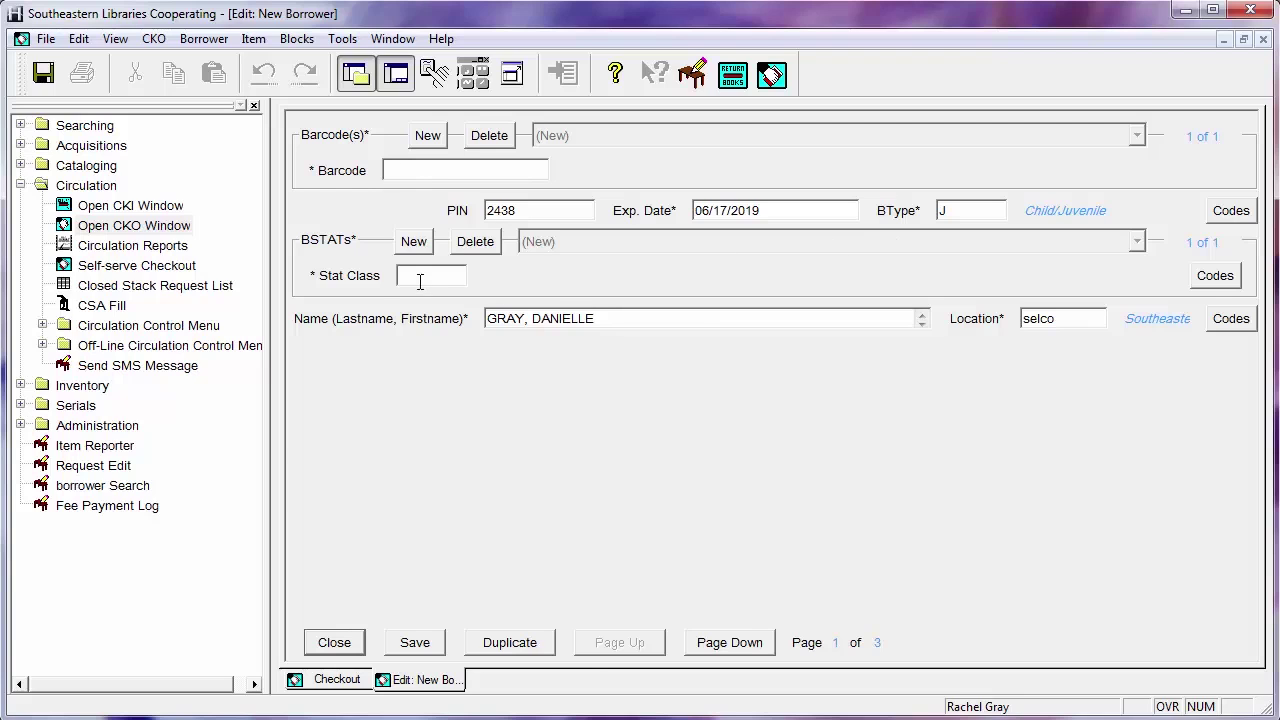
pyautogui.click(717, 645)
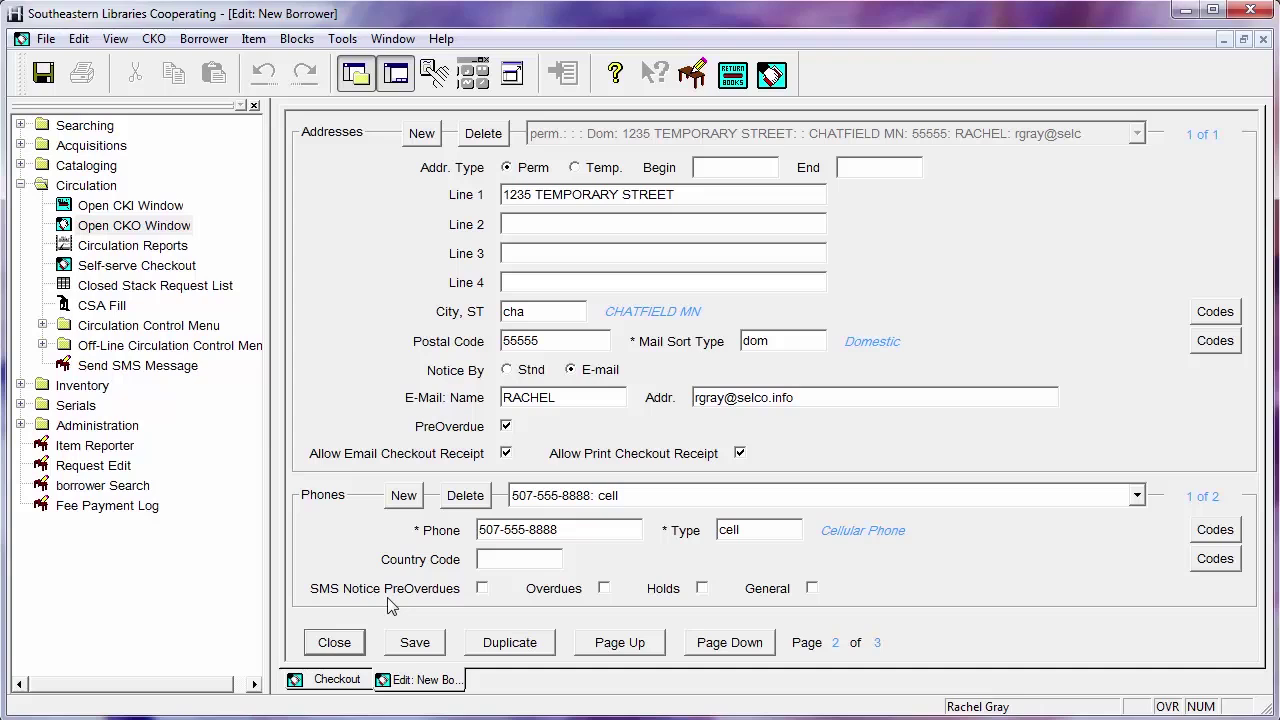
pyautogui.click(322, 643)
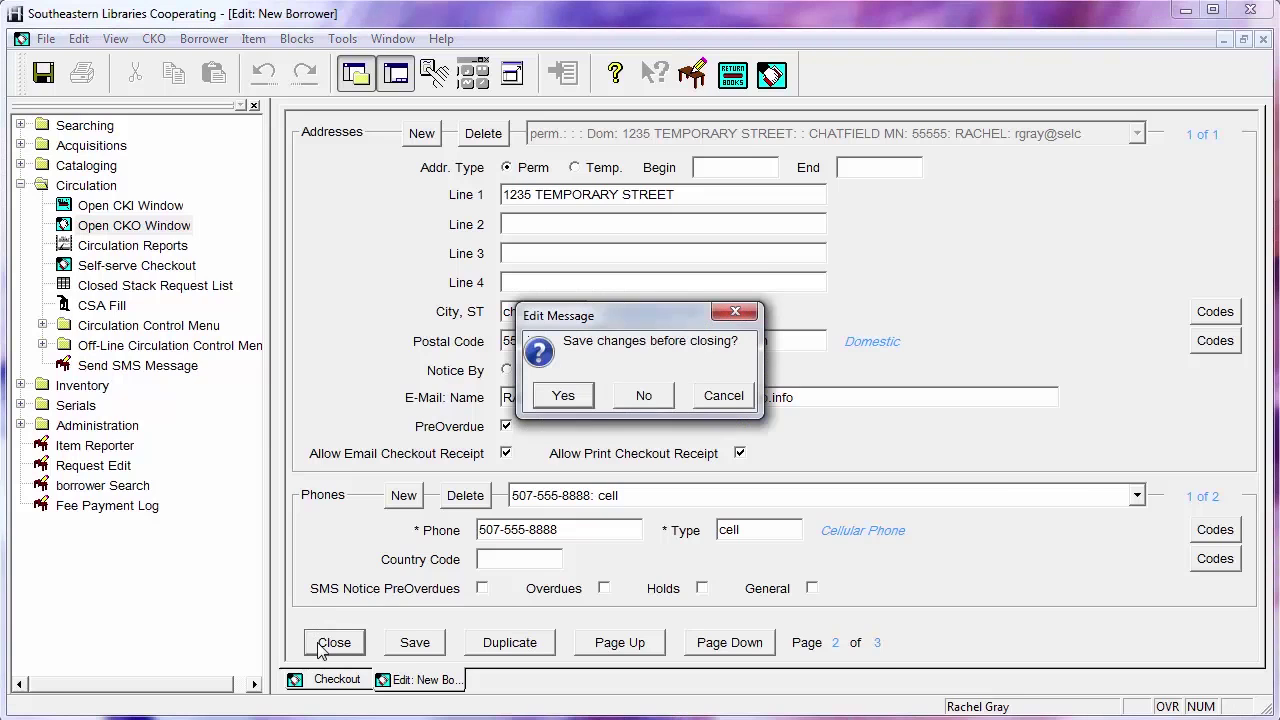
pyautogui.click(644, 396)
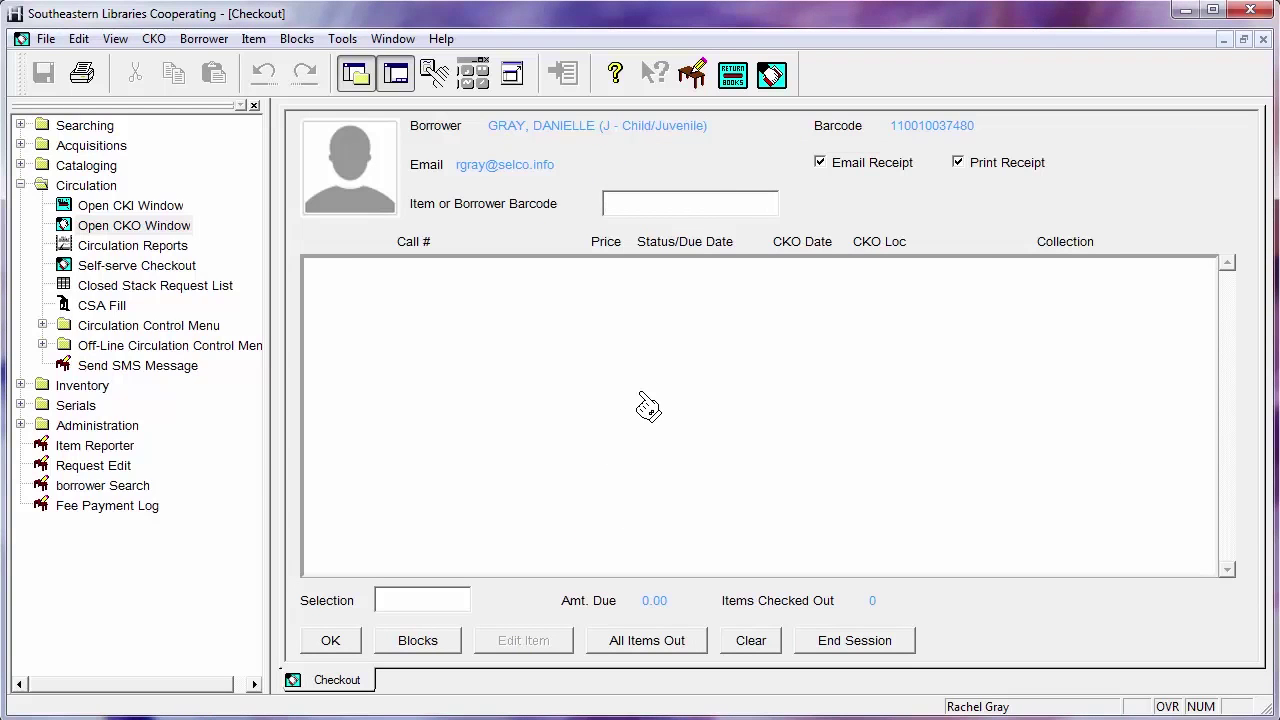